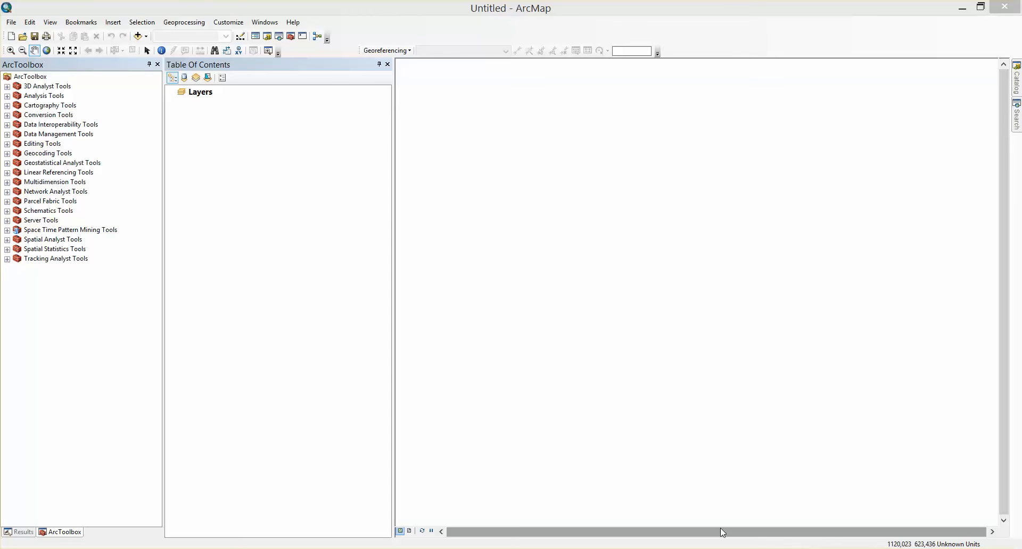
pyautogui.hotkey('alt', 'Tab')
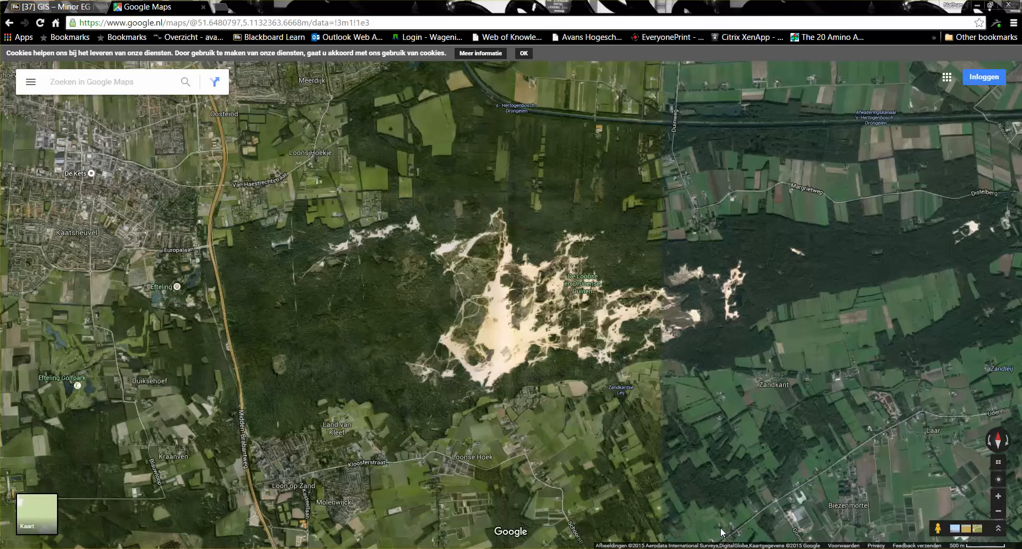
pyautogui.hotkey('alt', 'Tab')
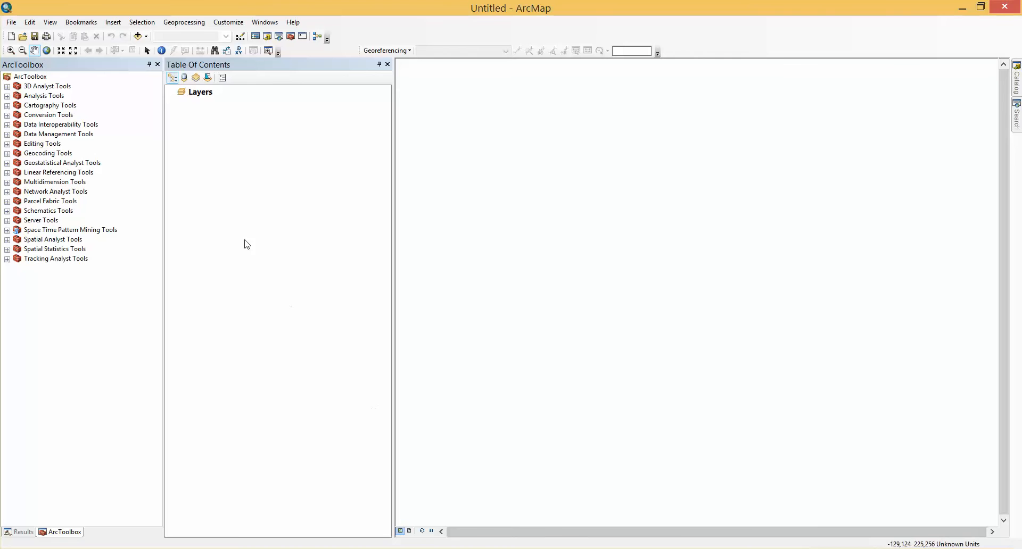
# - Add the image 2015-10-03_10-30-35.png from the Pictures folder to the map, accepting its missing spatial reference
pyautogui.click(140, 36)
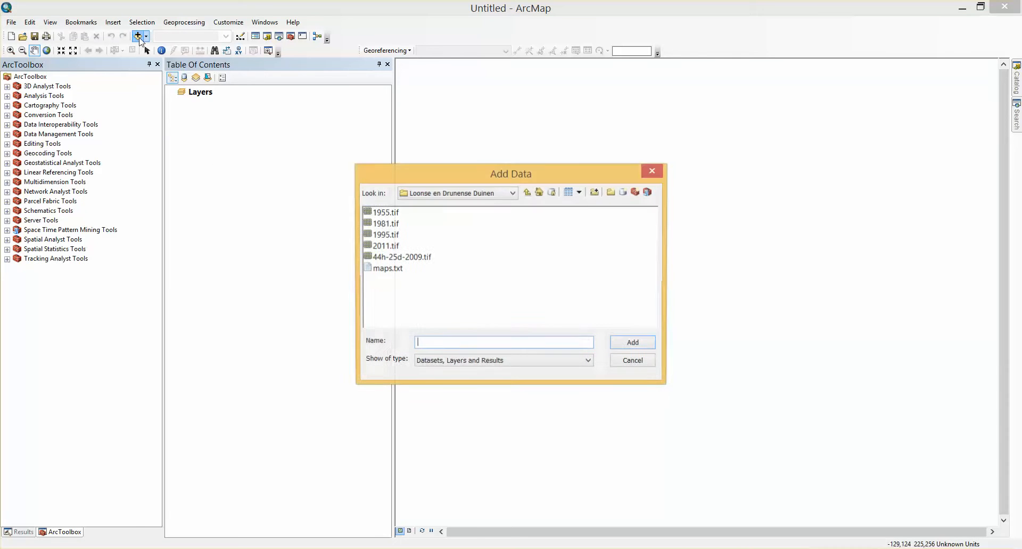
pyautogui.click(509, 196)
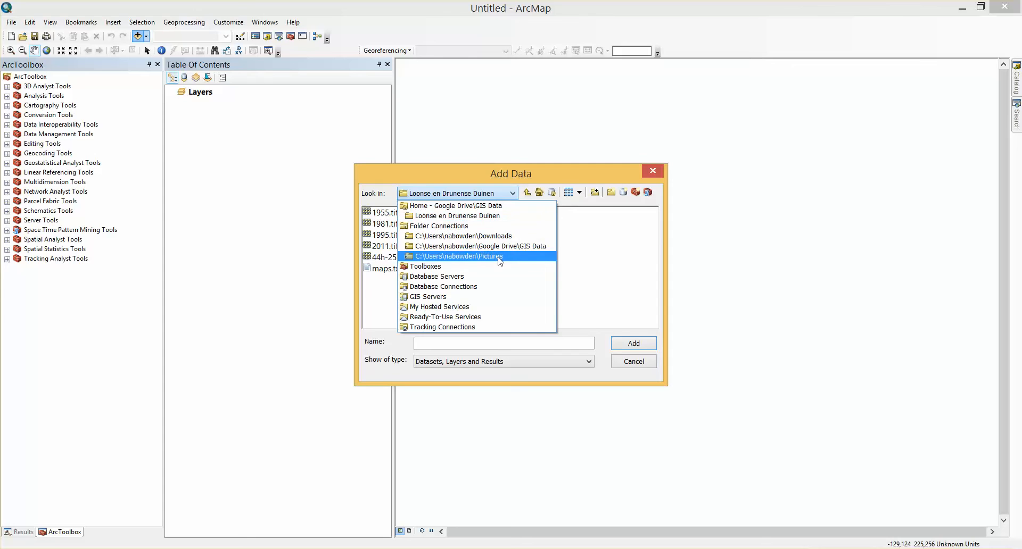
pyautogui.click(479, 256)
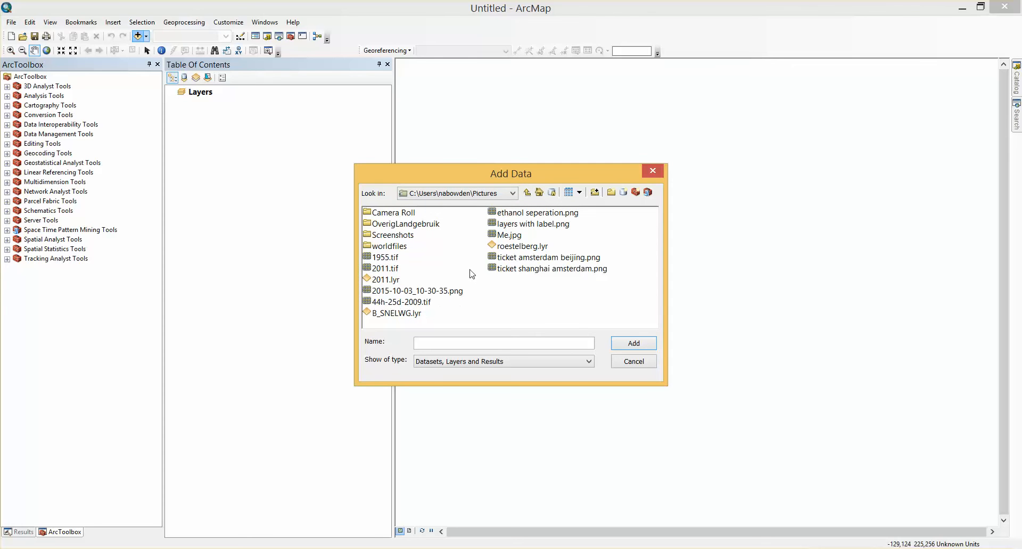
pyautogui.click(417, 294)
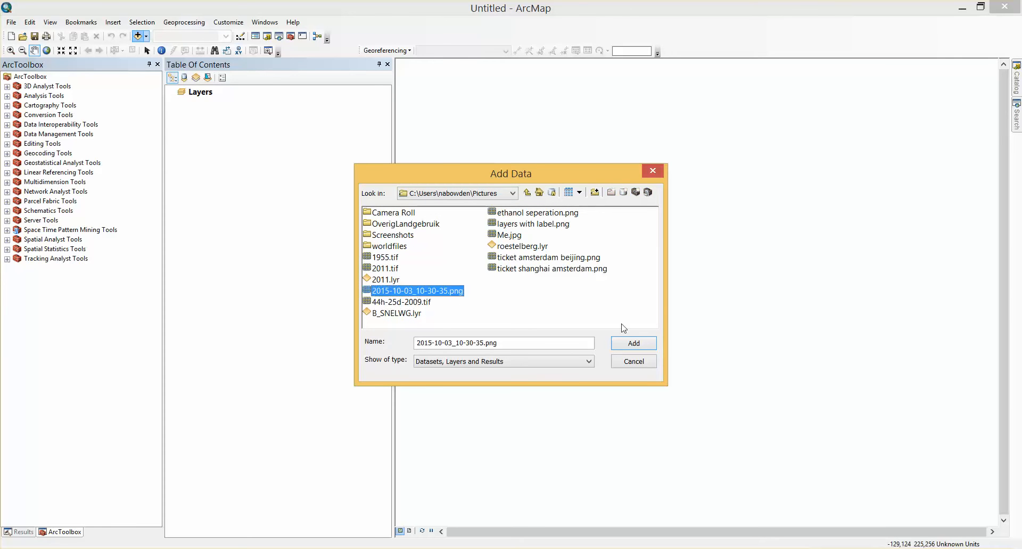
pyautogui.click(650, 344)
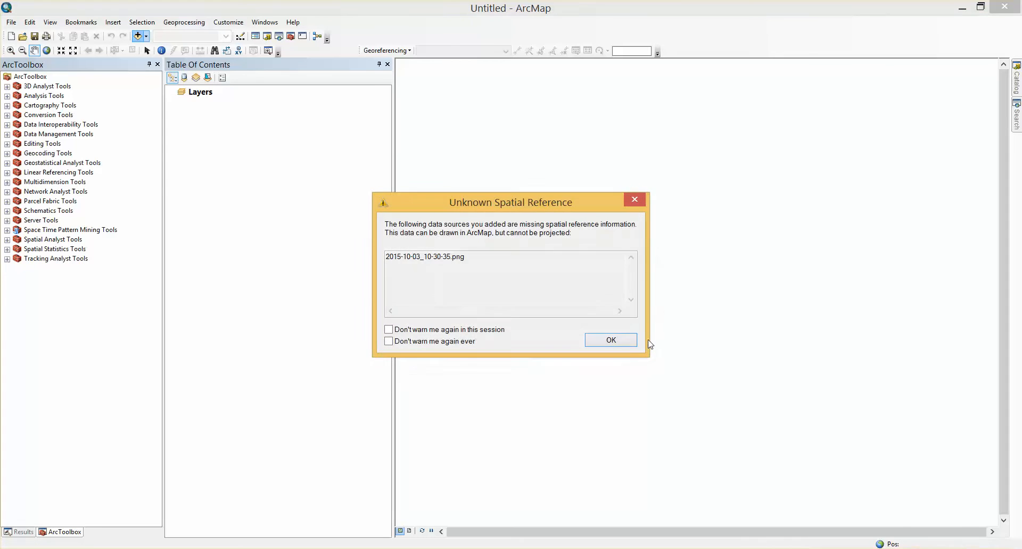
pyautogui.click(612, 340)
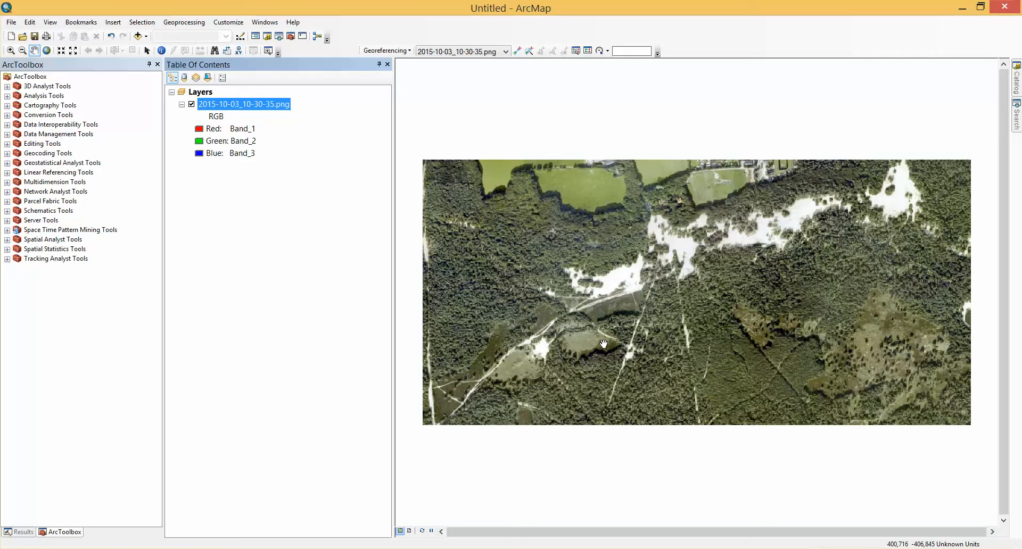
# - Compare the image with the Google Maps satellite view around the dunes and locate the orange-roofed building in the ArcMap image
pyautogui.press('alt')
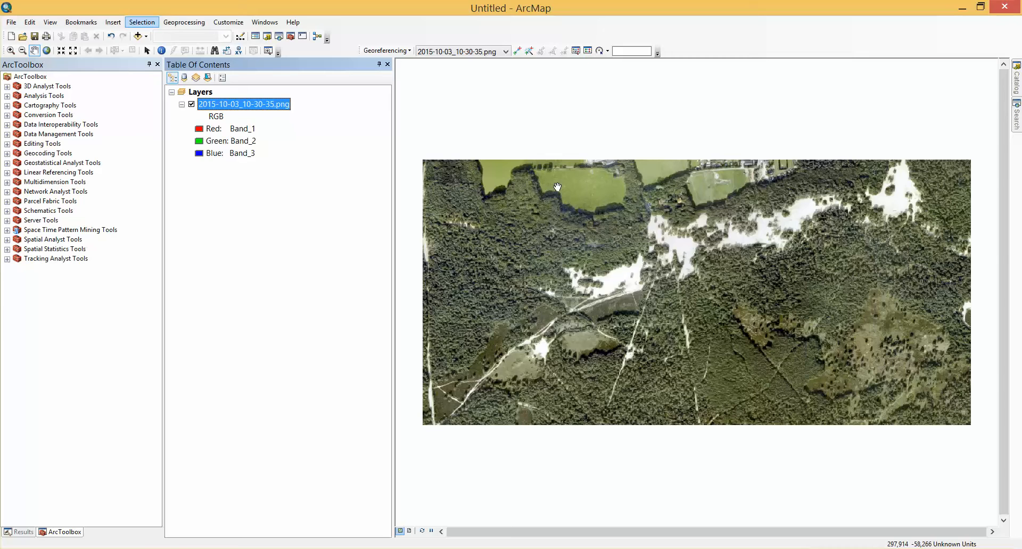
pyautogui.hotkey('alt', 'Tab')
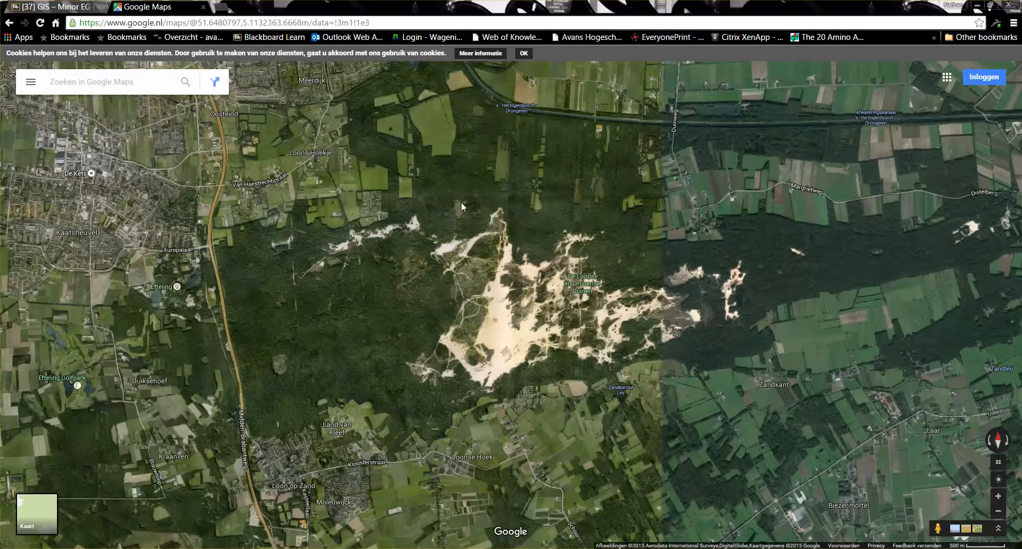
pyautogui.scroll(4, 342, 249)
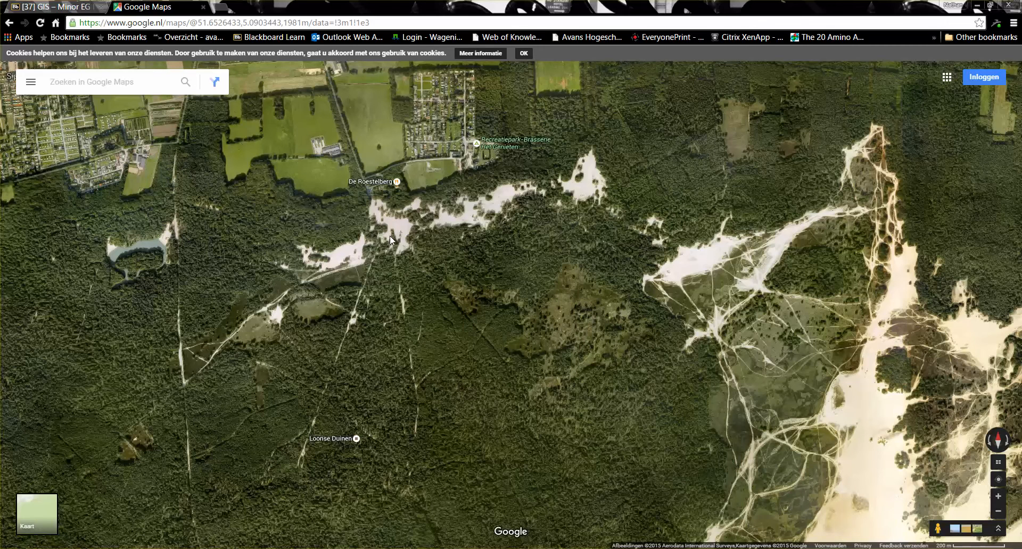
pyautogui.scroll(1, 330, 263)
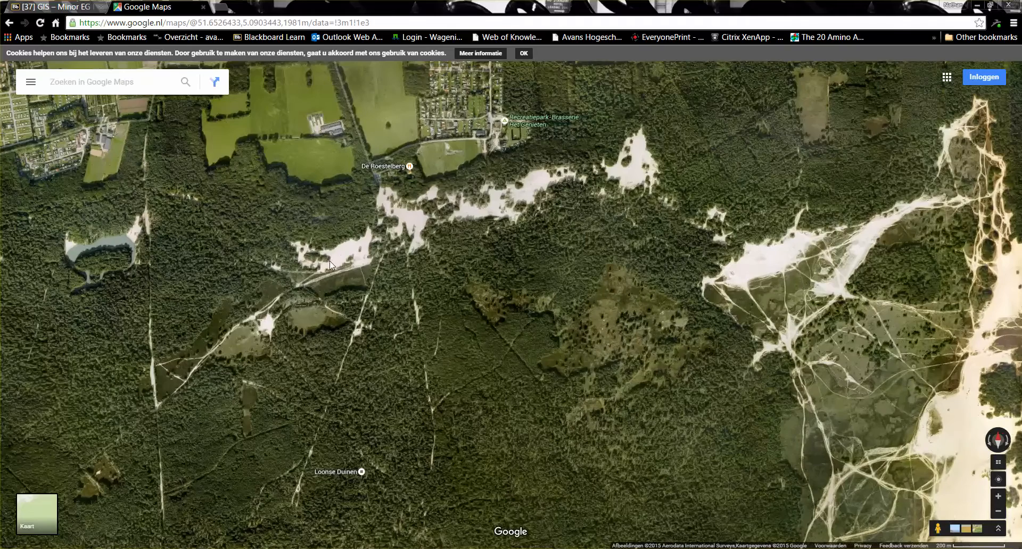
pyautogui.hotkey('alt', 'Tab')
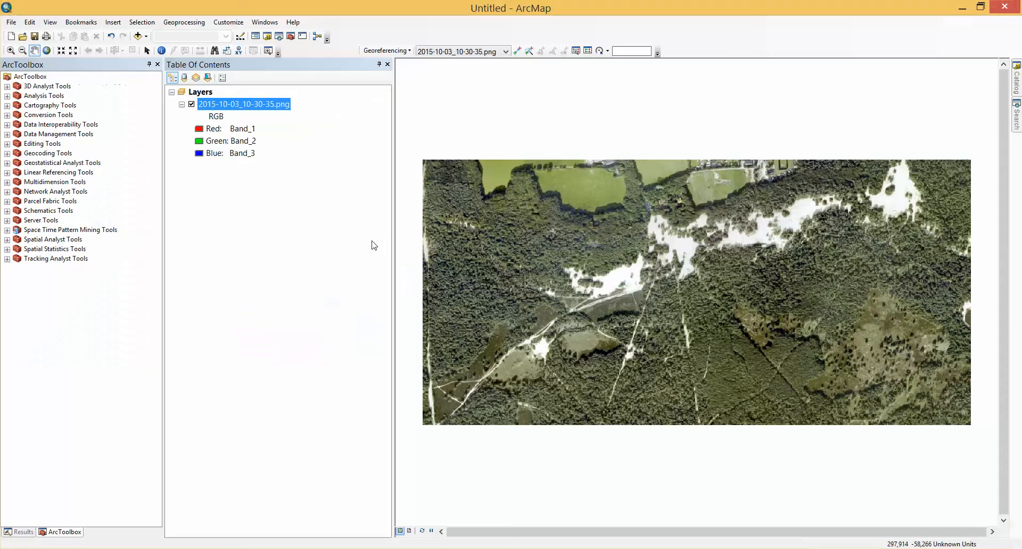
pyautogui.scroll(5, 679, 210)
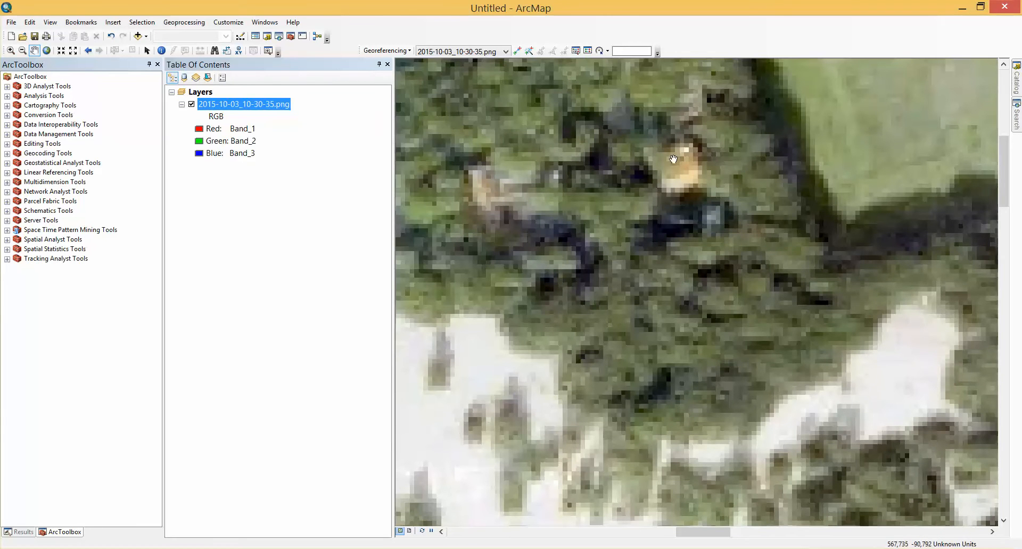
# - Switch to Google Maps and look up the coordinates of the orange-roofed building just south of De Roestelberg
pyautogui.hotkey('alt', 'Tab')
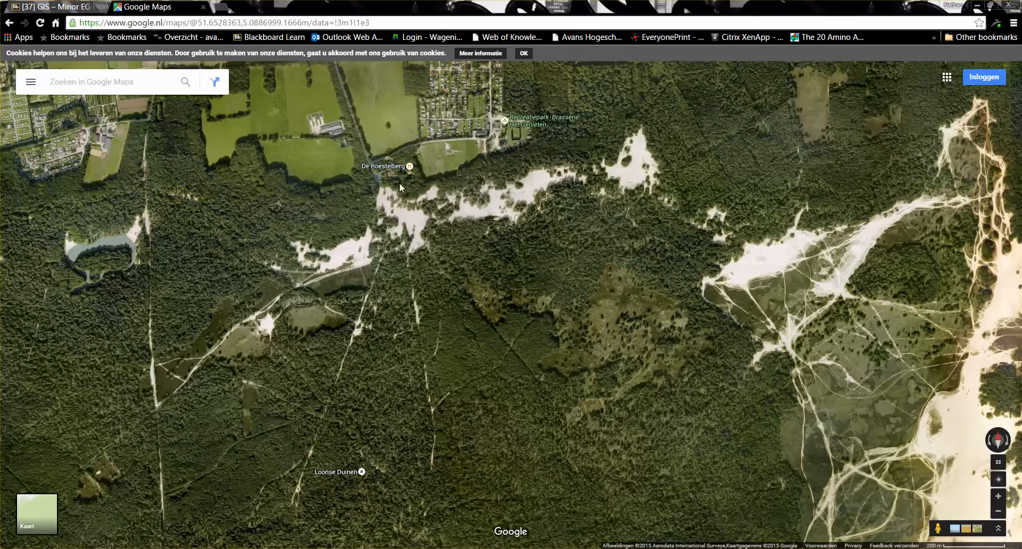
pyautogui.scroll(3, 408, 173)
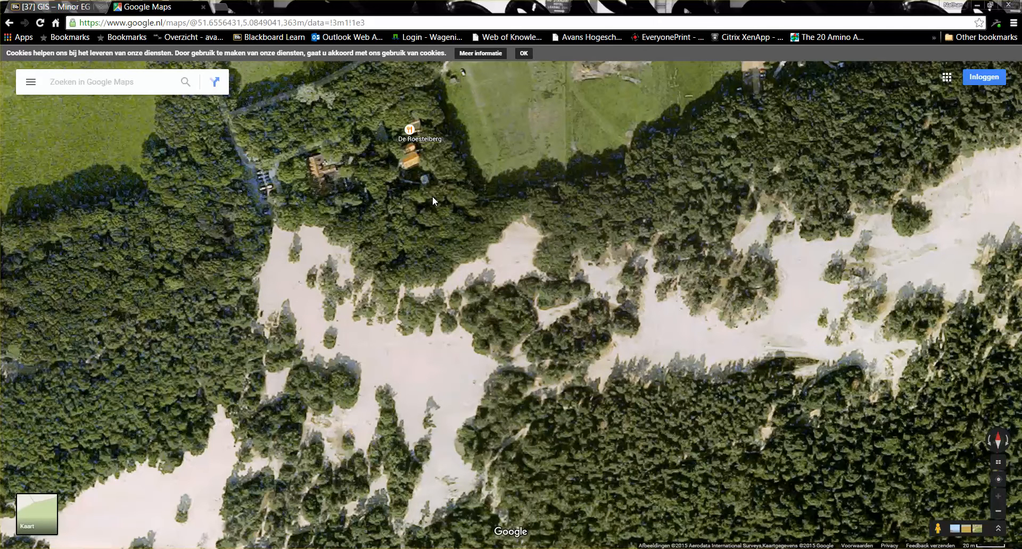
pyautogui.rightClick(411, 161)
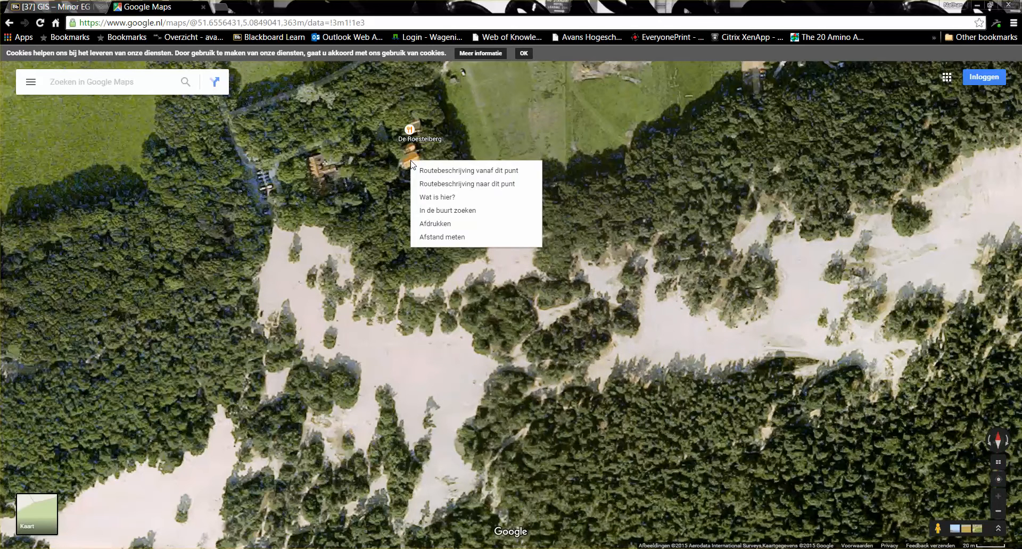
pyautogui.click(437, 198)
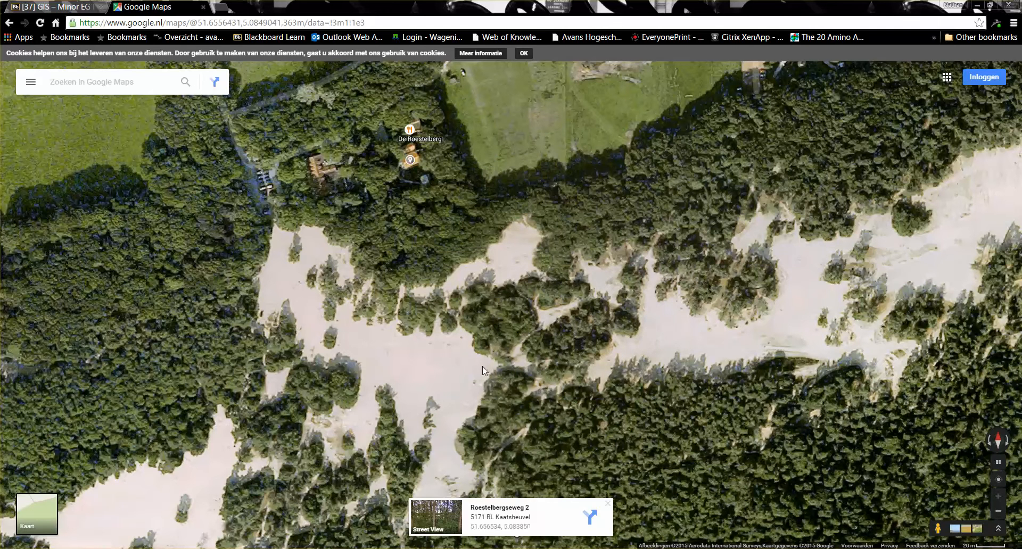
pyautogui.click(510, 522)
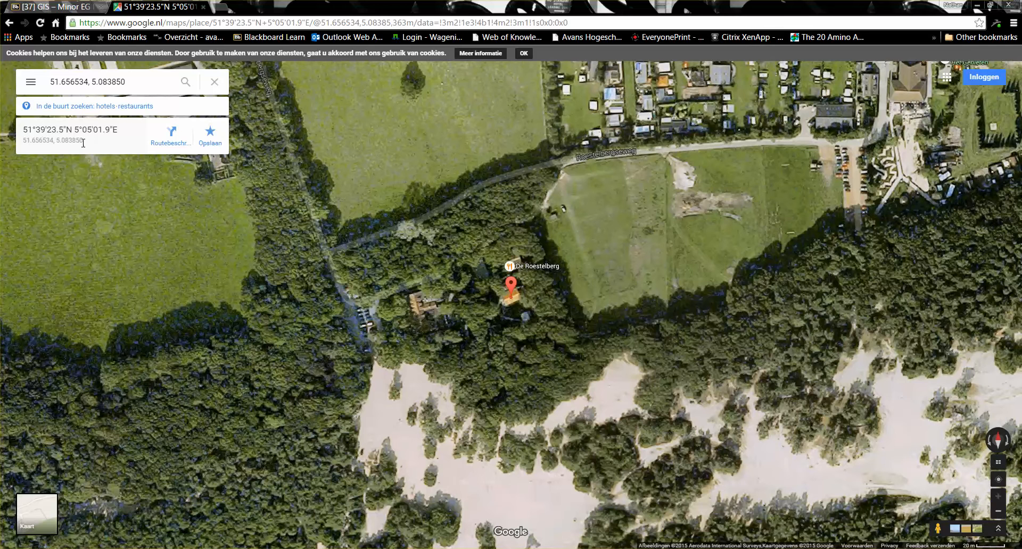
# - Switch to ArcMap and check in the list of toolbars whether Georeferencing is enabled
pyautogui.hotkey('alt', 'Tab')
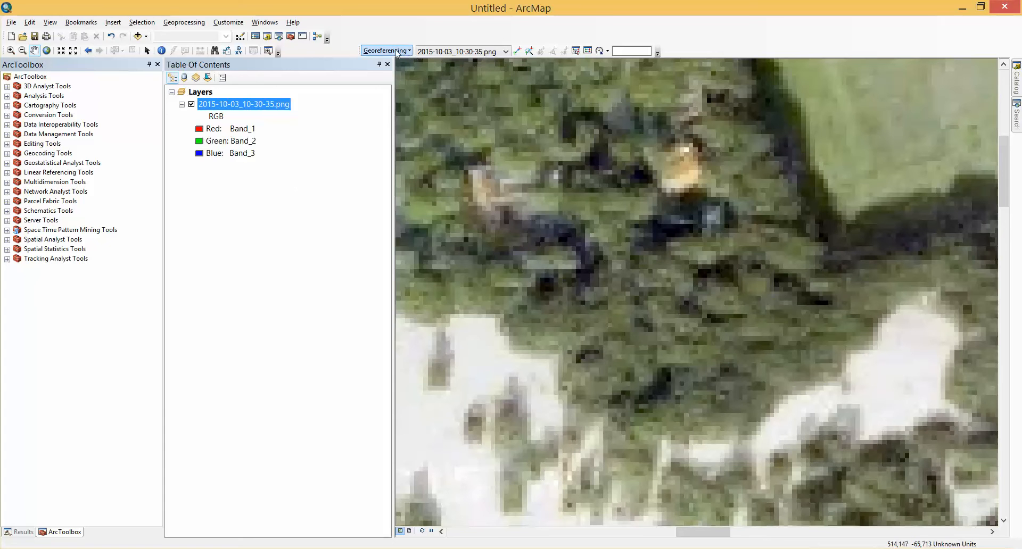
pyautogui.click(228, 22)
pyautogui.moveTo(268, 36)
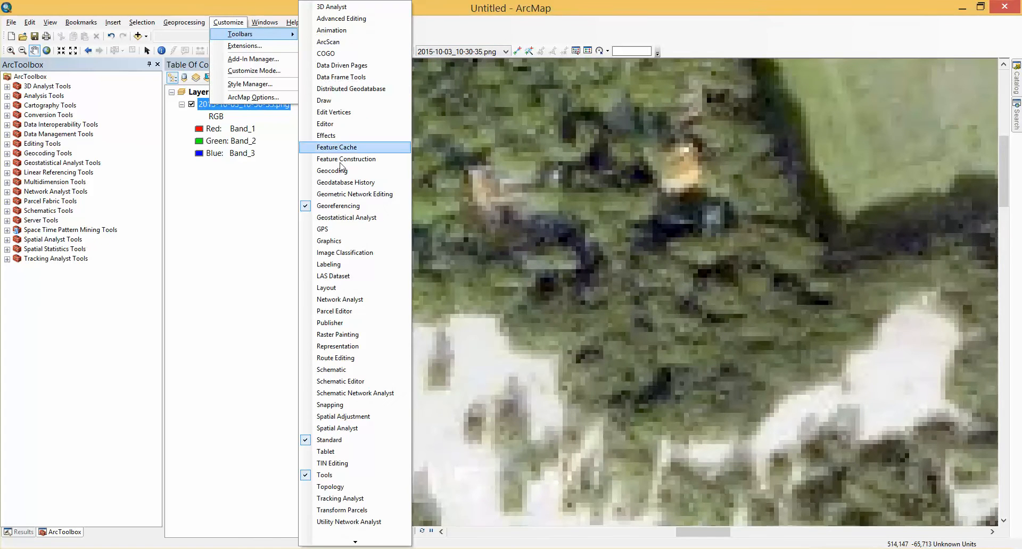
pyautogui.click(610, 10)
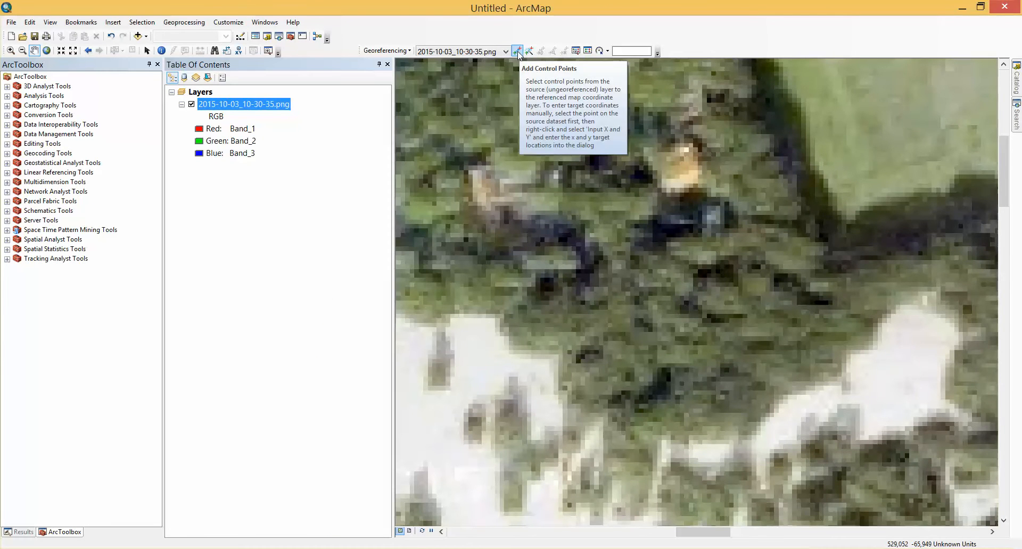
# - Place a georeferencing control point on the orange-roofed building and open its X and Y coordinate entry
pyautogui.click(517, 52)
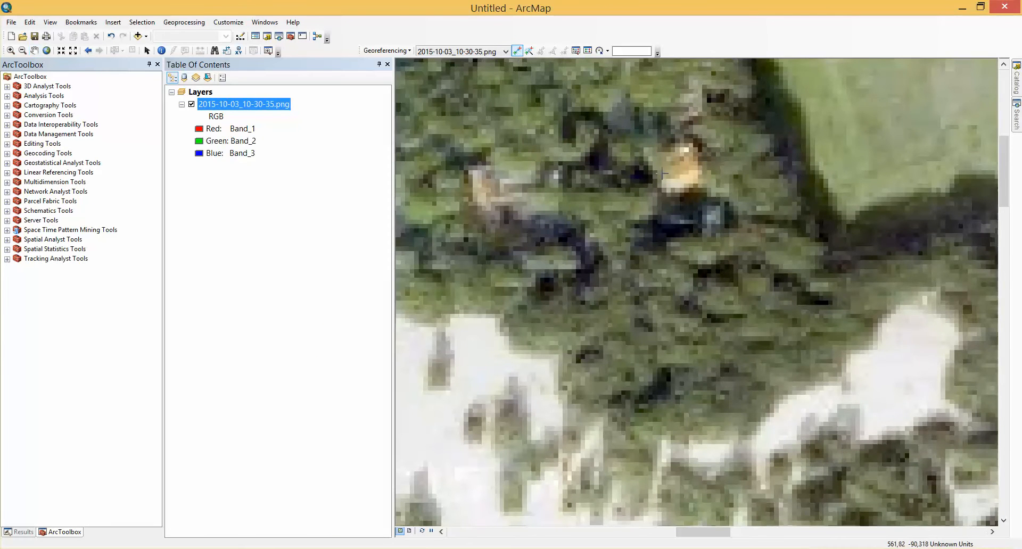
pyautogui.click(684, 161)
pyautogui.rightClick(677, 174)
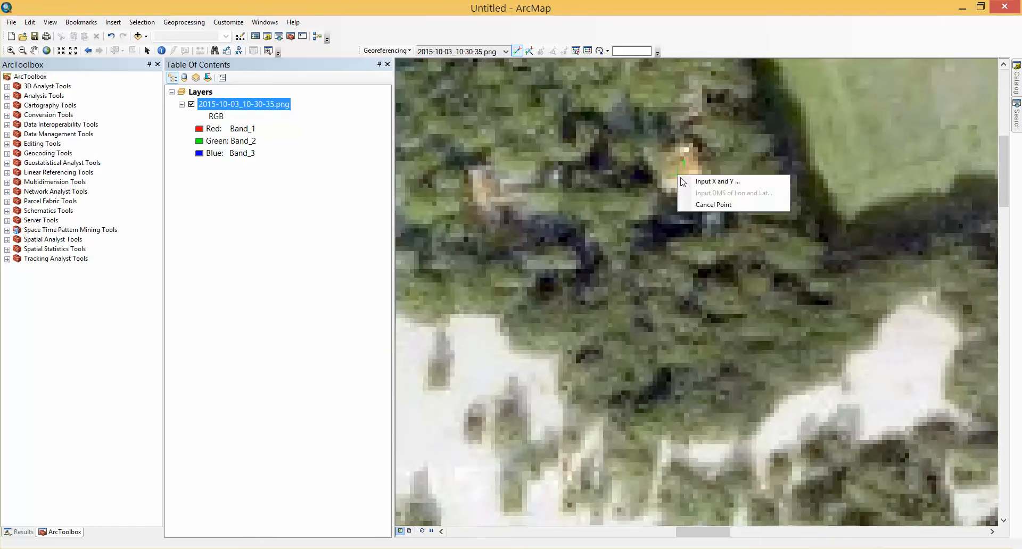
pyautogui.click(697, 182)
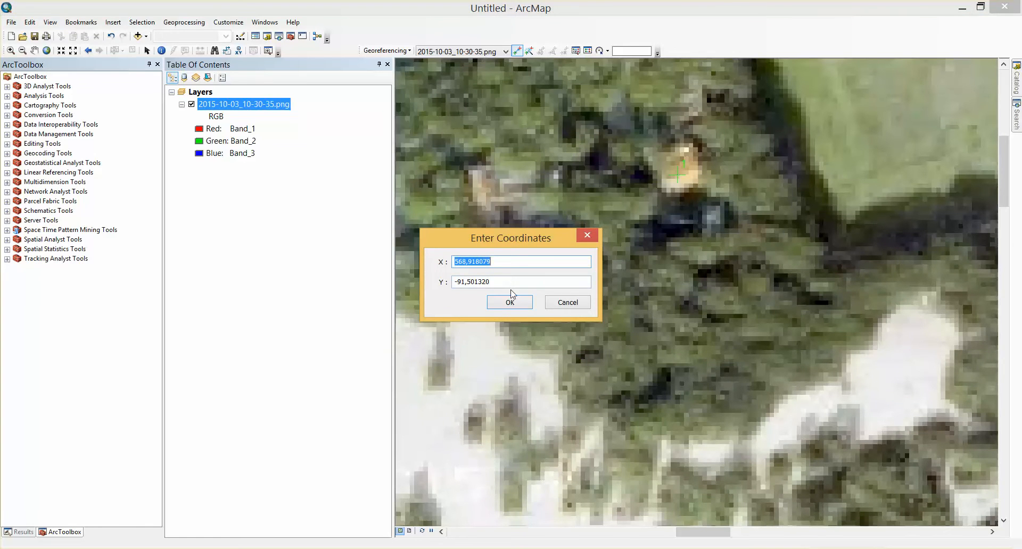
# - Copy the coordinates 51.656534, 5.083850 of the marked building from Google Maps and return to the coordinate entry in ArcMap
pyautogui.hotkey('alt', 'Tab')
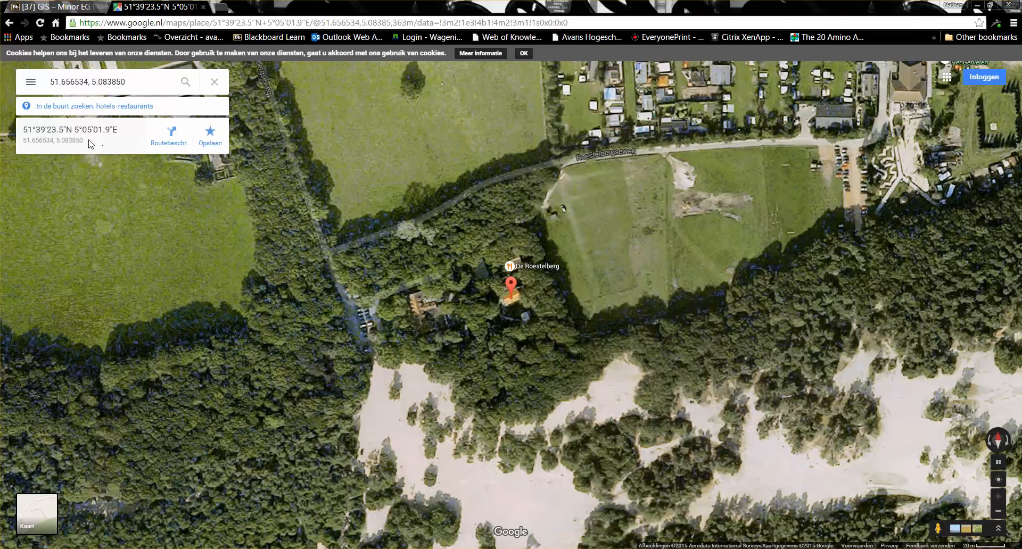
pyautogui.moveTo(86, 142); pyautogui.dragTo(24, 141)
pyautogui.hotkey('ctrl', 'c')
pyautogui.hotkey('alt', 'Tab')
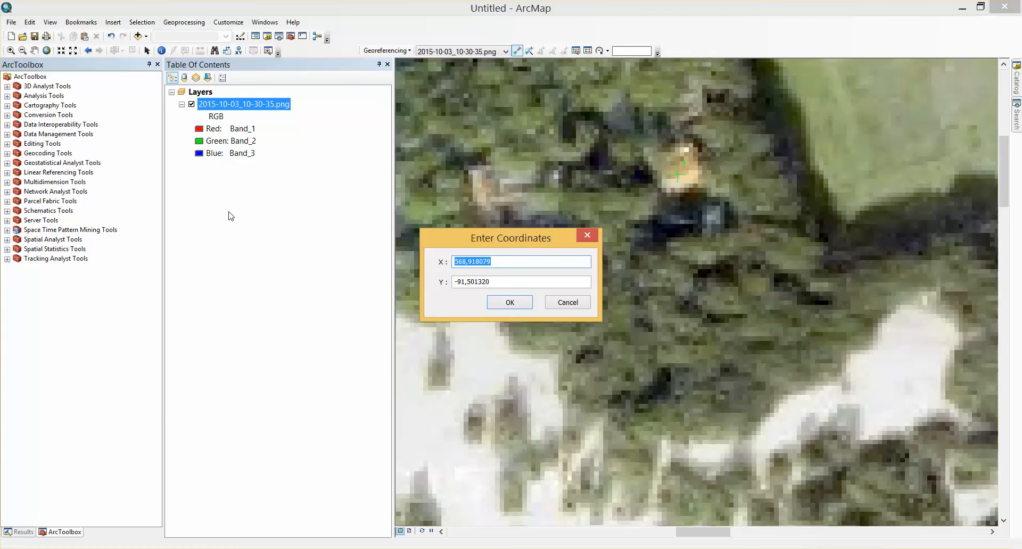
# - Paste the copied coordinates and split them so that X is 5.083850 and Y takes the latitude 51.656534
pyautogui.hotkey('ctrl', 'v')
pyautogui.hotkey('shift', 'Left')
pyautogui.hotkey('shift', 'Left')
pyautogui.hotkey('shift', 'Left')
pyautogui.hotkey('shift', 'Left')
pyautogui.hotkey('shift', 'Left')
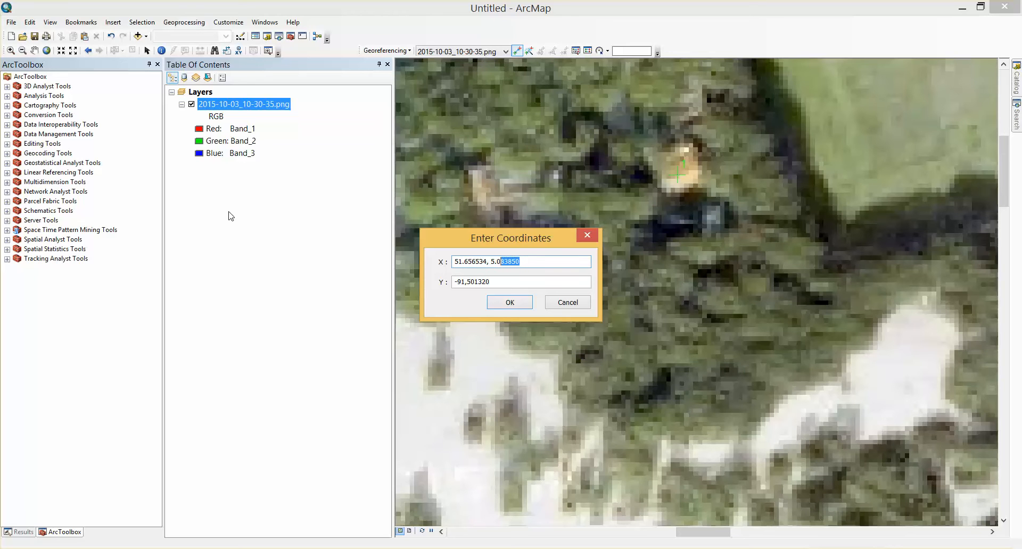
pyautogui.press('Left')
pyautogui.hotkey('shift', 'Left')
pyautogui.hotkey('shift', 'Left')
pyautogui.hotkey('shift', 'Left')
pyautogui.hotkey('shift', 'Left')
pyautogui.hotkey('shift', 'Left')
pyautogui.hotkey('shift', 'Left')
pyautogui.hotkey('shift', 'Left')
pyautogui.hotkey('shift', 'Left')
pyautogui.hotkey('shift', 'Left')
pyautogui.hotkey('shift', 'Left')
pyautogui.hotkey('shift', 'Left')
pyautogui.hotkey('ctrl', 'c')
pyautogui.press('Delete')
pyautogui.moveTo(491, 282); pyautogui.dragTo(450, 277)
pyautogui.hotkey('ctrl', 'v')
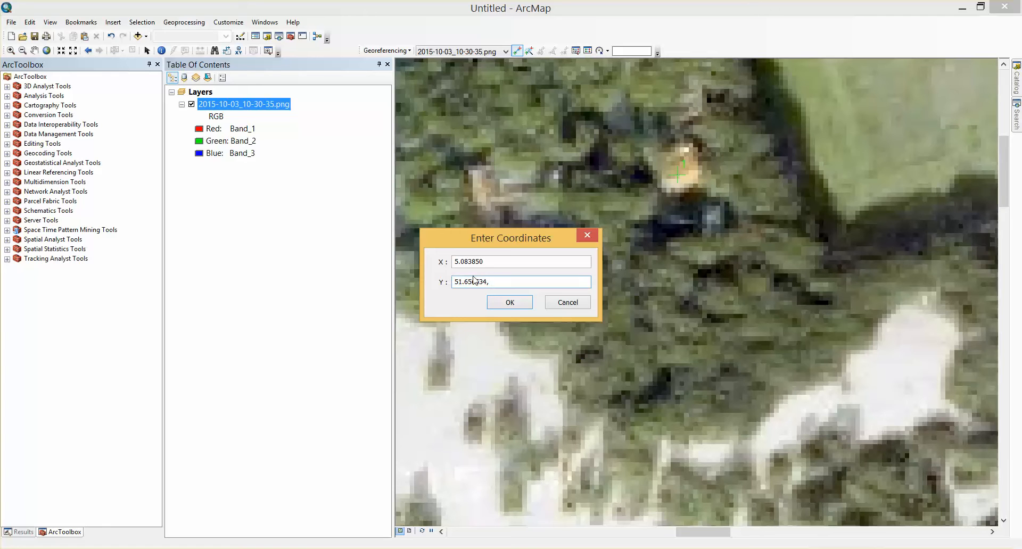
# - Replace the decimal points with commas, giving X 5,083850 and Y 51,656534, and confirm the control point
pyautogui.click(495, 261)
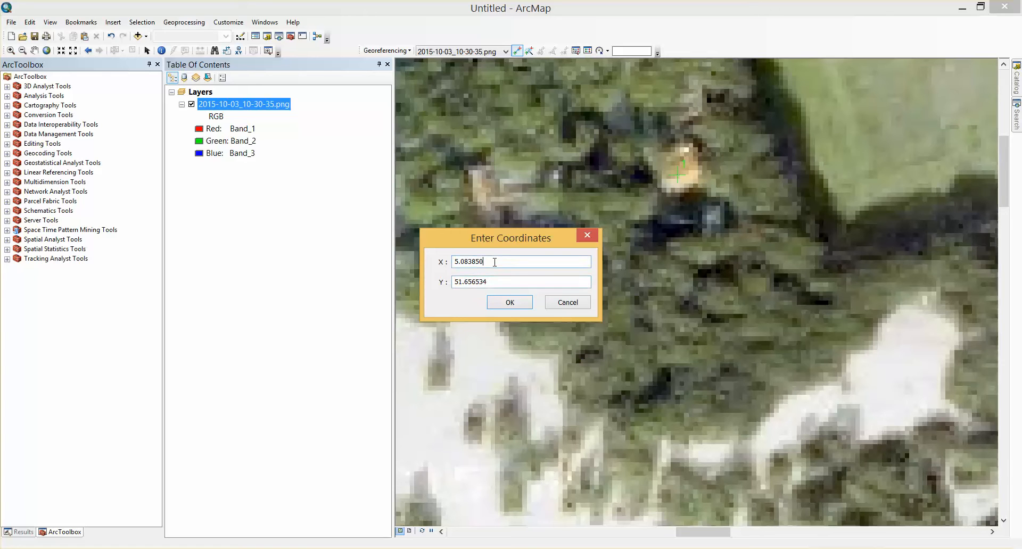
pyautogui.click(465, 284)
pyautogui.press('BackSpace')
pyautogui.write(',')
pyautogui.click(461, 262)
pyautogui.press('BackSpace')
pyautogui.write(',')
pyautogui.click(518, 304)
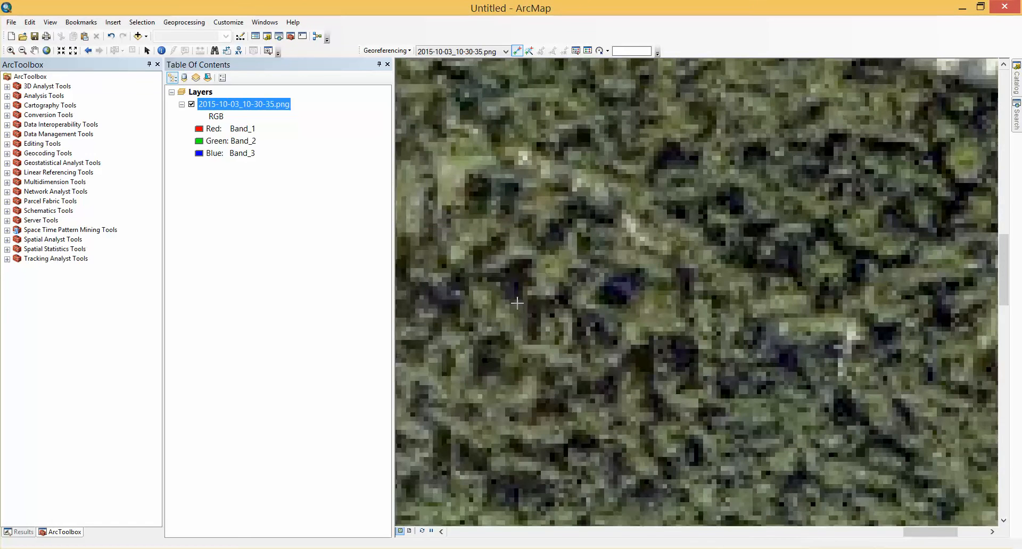
# - Switch to Google Maps and look up the coordinates of the isolated tree clump inside the triangular sand area
pyautogui.scroll(-4, 552, 299)
pyautogui.scroll(5, 572, 290)
pyautogui.scroll(5, 572, 291)
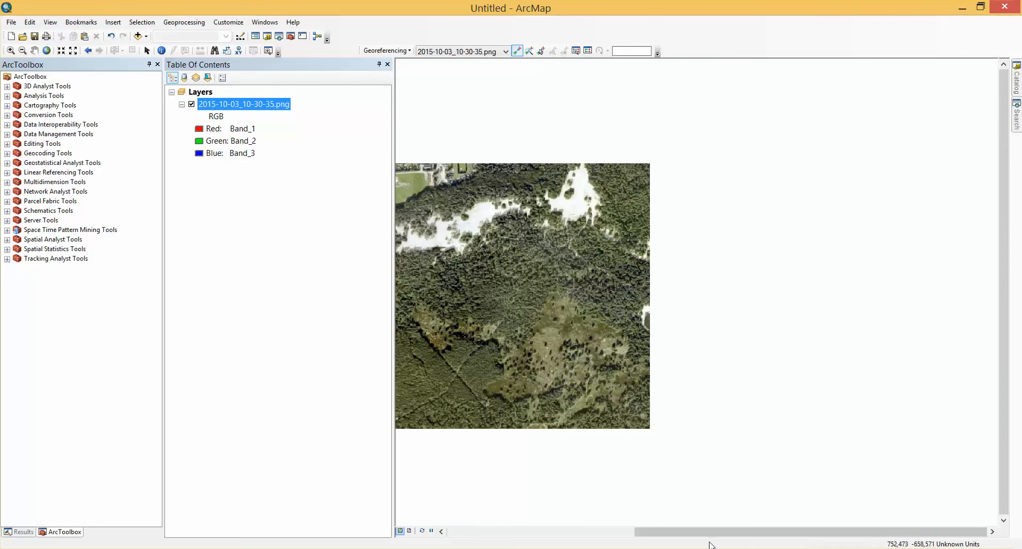
pyautogui.click(681, 536)
pyautogui.moveTo(681, 537); pyautogui.dragTo(584, 538)
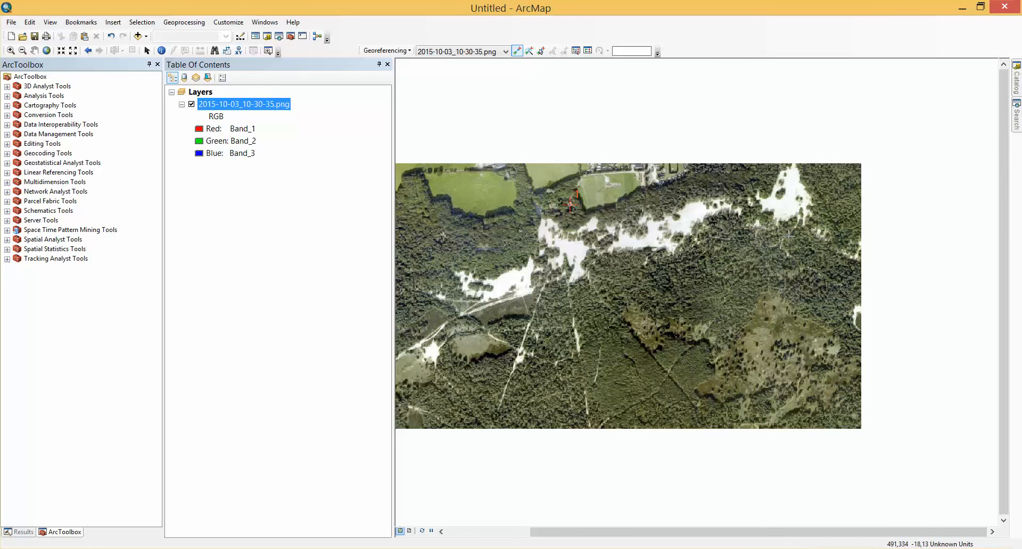
pyautogui.hotkey('alt', 'Tab')
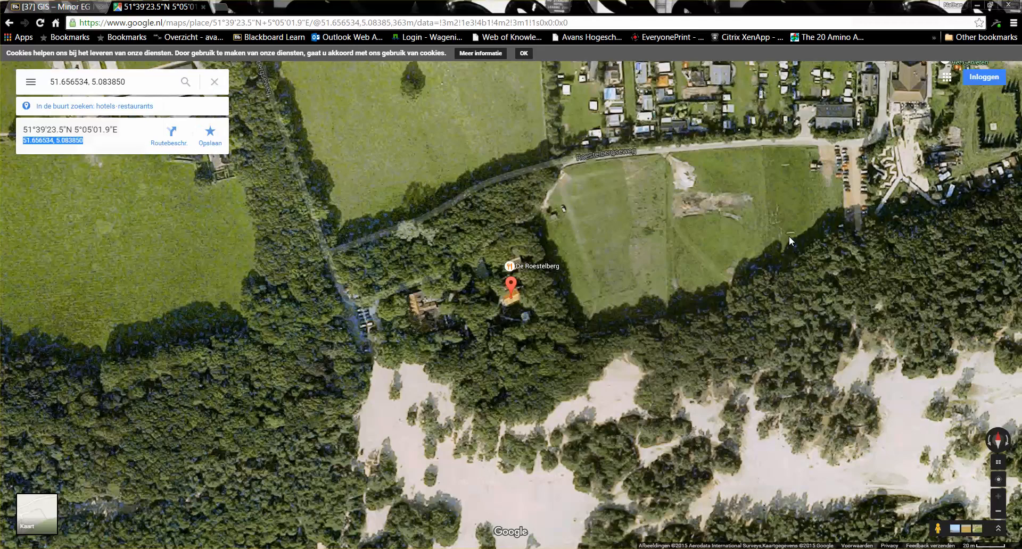
pyautogui.moveTo(877, 401); pyautogui.dragTo(426, 134)
pyautogui.moveTo(559, 101); pyautogui.dragTo(394, 219)
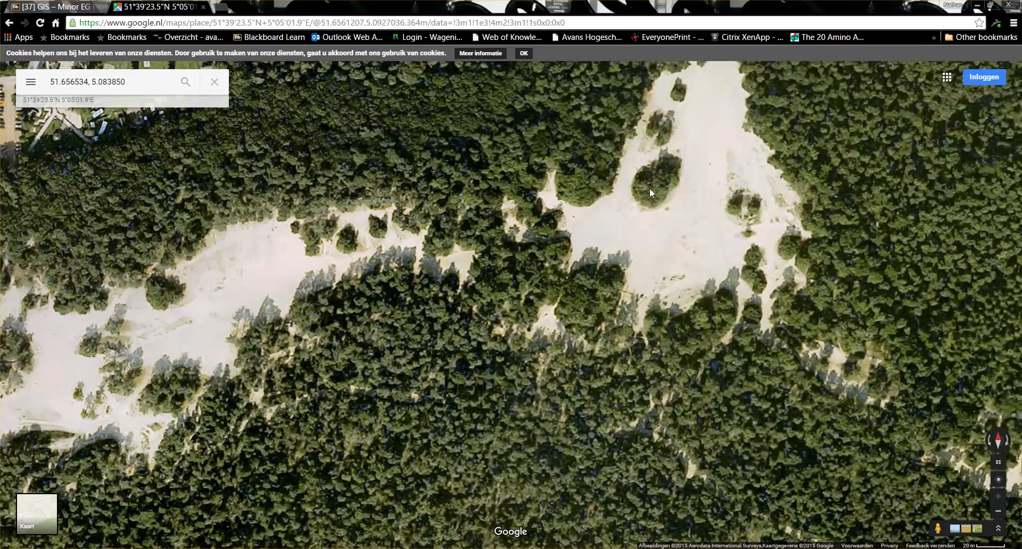
pyautogui.rightClick(649, 189)
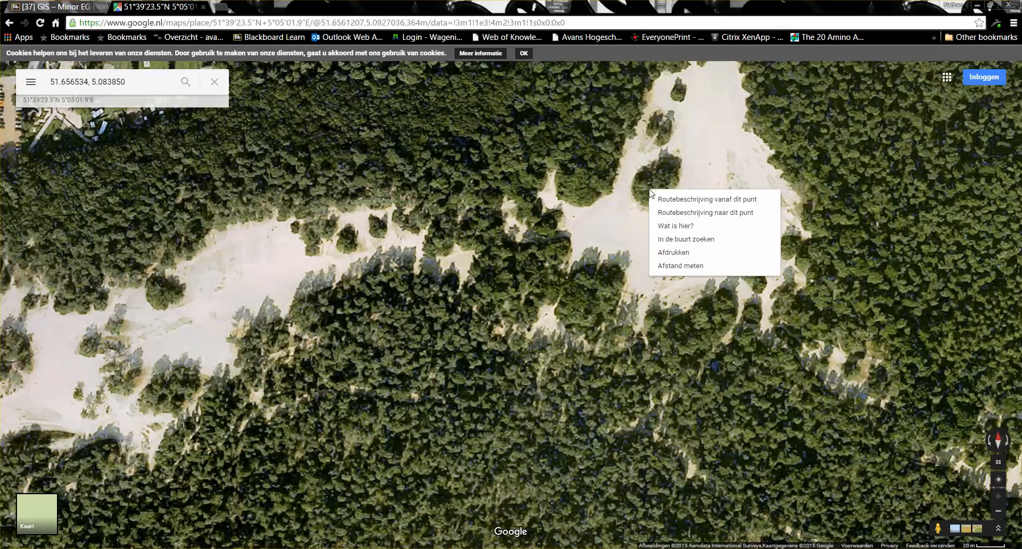
pyautogui.click(670, 228)
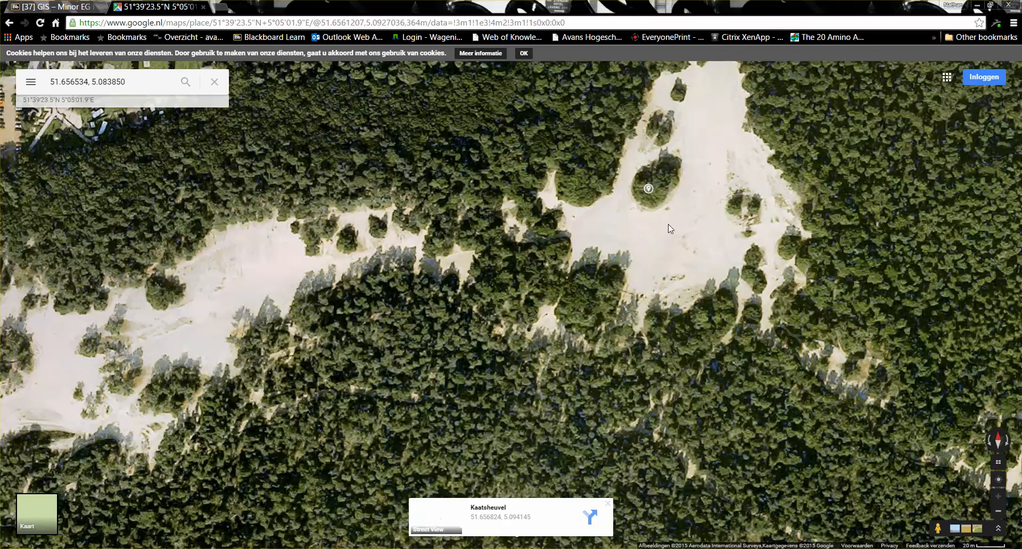
# - Open the looked-up location, copy its coordinates 51.656824, 5.094145 and return to ArcMap
pyautogui.click(531, 523)
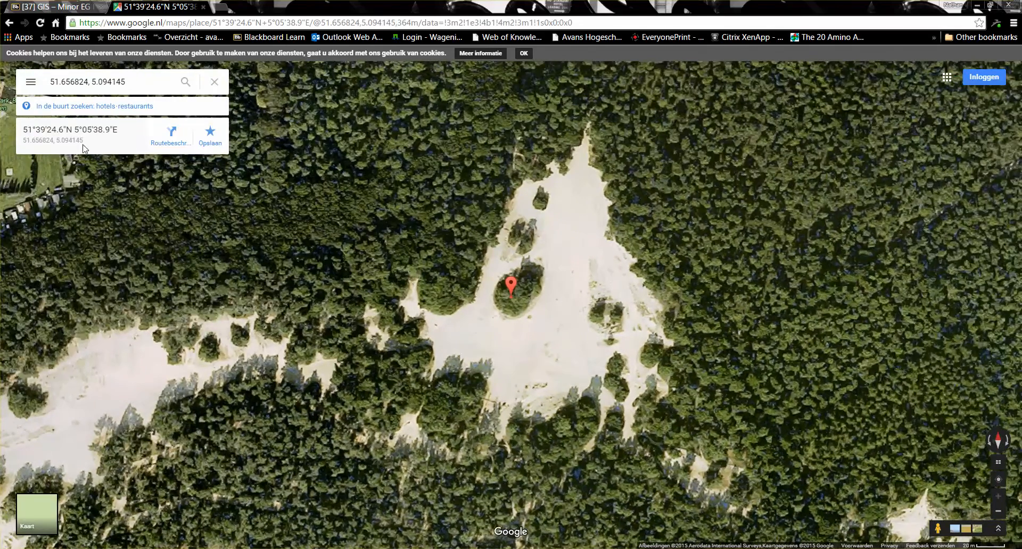
pyautogui.moveTo(84, 141); pyautogui.dragTo(25, 138)
pyautogui.hotkey('alt', 'Tab')
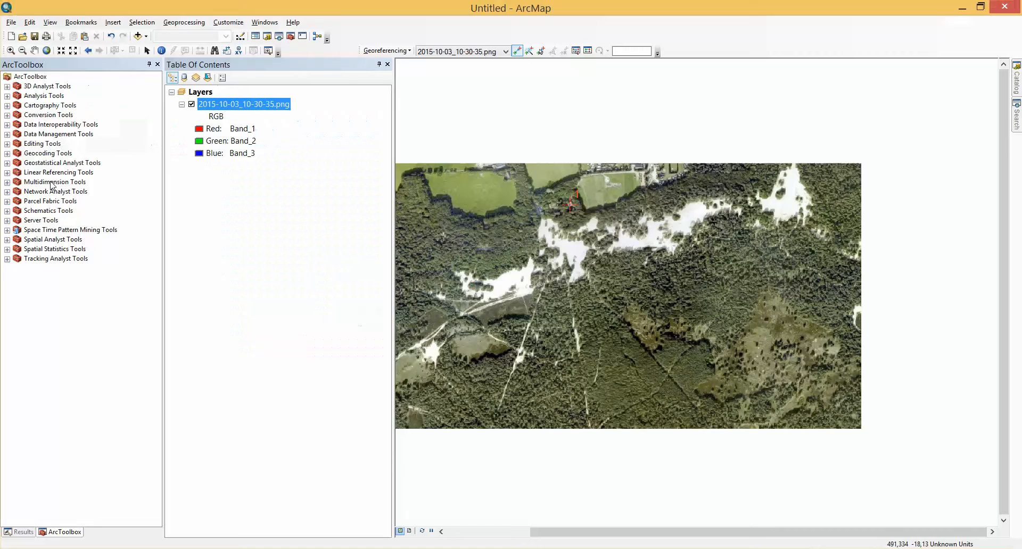
# - Place a second control point on the tree clump in the triangular sand area and open its X and Y coordinate entry
pyautogui.scroll(-5, 761, 215)
pyautogui.scroll(-3, 772, 198)
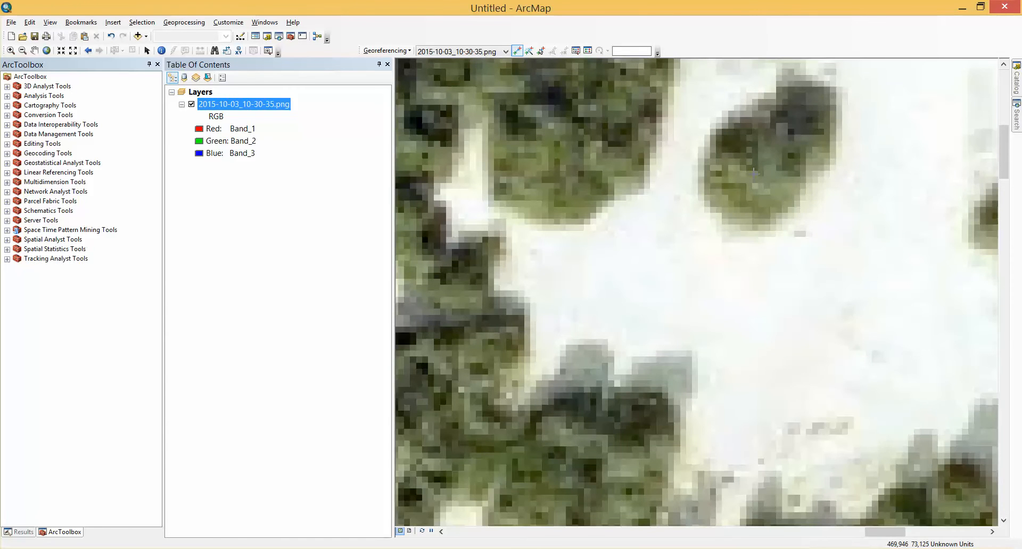
pyautogui.click(756, 173)
pyautogui.rightClick(756, 174)
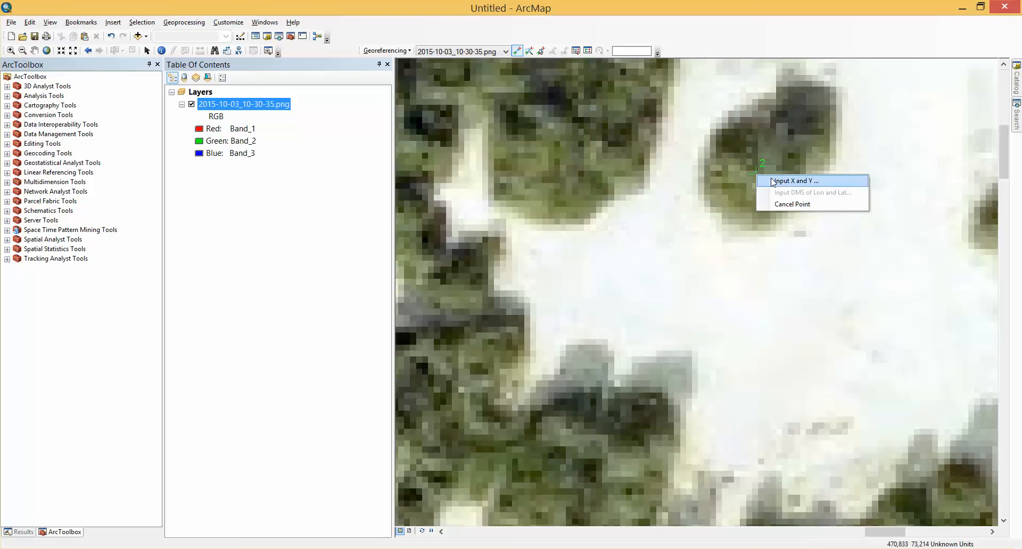
pyautogui.click(772, 181)
pyautogui.moveTo(522, 283); pyautogui.dragTo(438, 291)
pyautogui.hotkey('ctrl', 'c')
pyautogui.press('BackSpace')
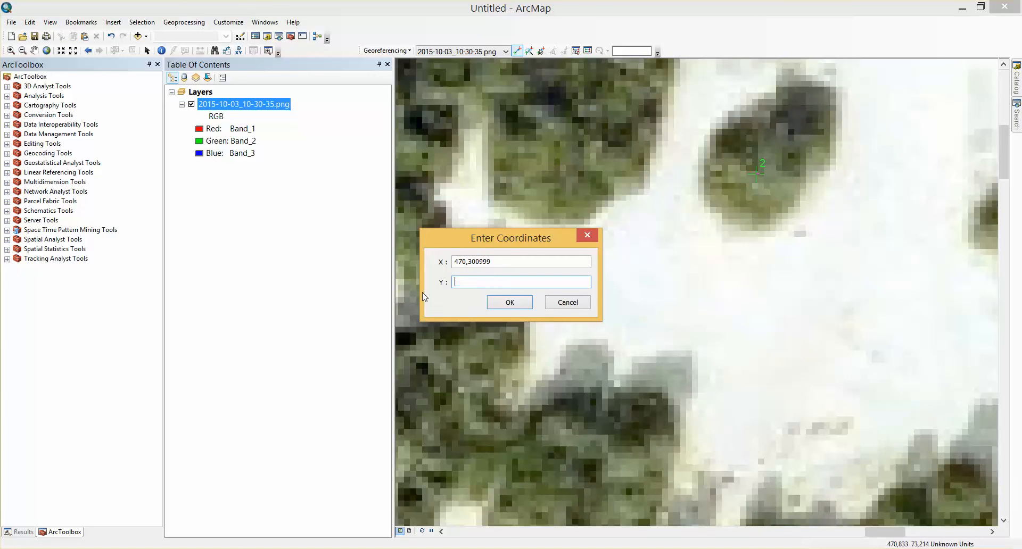
pyautogui.hotkey('ctrl', 'v')
# - Copy the tree clump's coordinates from Google Maps again and replace the Y value in ArcMap with 51.656824, 5.094145
pyautogui.hotkey('alt', 'Tab')
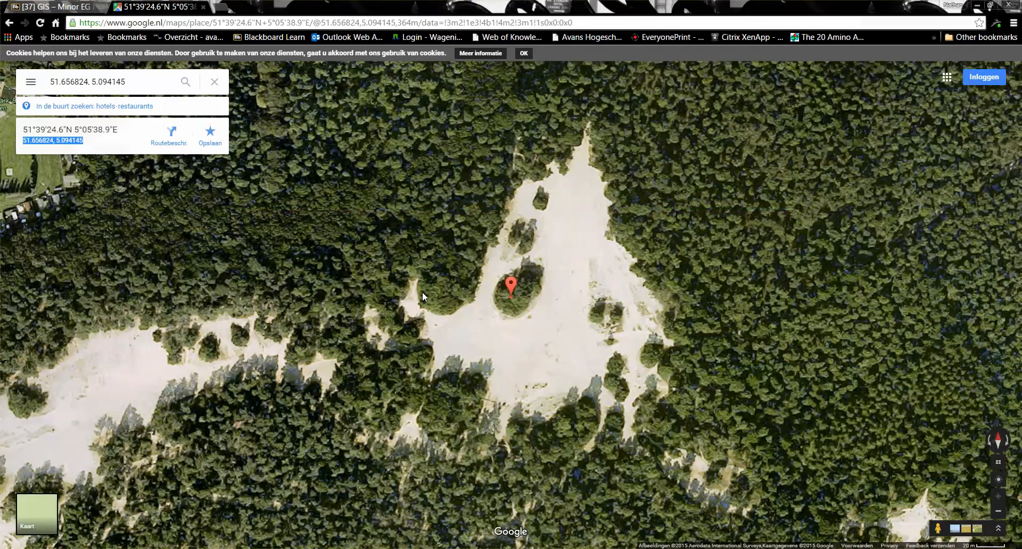
pyautogui.hotkey('alt', 'Tab')
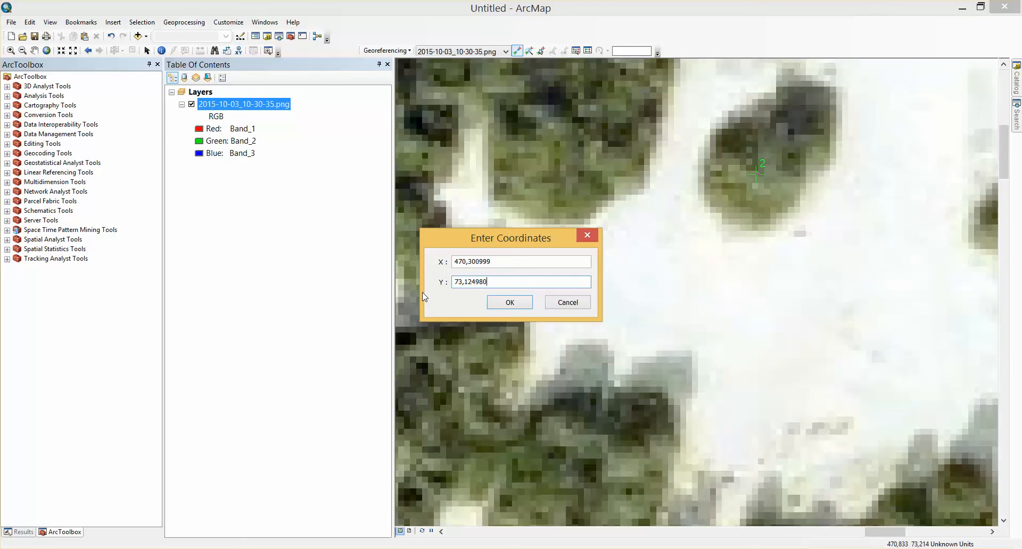
pyautogui.press('BackSpace')
pyautogui.press('BackSpace')
pyautogui.press('BackSpace')
pyautogui.press('BackSpace')
pyautogui.press('BackSpace')
pyautogui.press('BackSpace')
pyautogui.press('BackSpace')
pyautogui.press('BackSpace')
pyautogui.press('BackSpace')
pyautogui.write('51.656824, 5.094145')
# - Split the pasted coordinates so that X is 5.094145 and Y is 51.656824, without the trailing comma
pyautogui.moveTo(515, 283); pyautogui.dragTo(494, 283)
pyautogui.hotkey('ctrl', 'c')
pyautogui.press('BackSpace')
pyautogui.moveTo(490, 262); pyautogui.dragTo(440, 257)
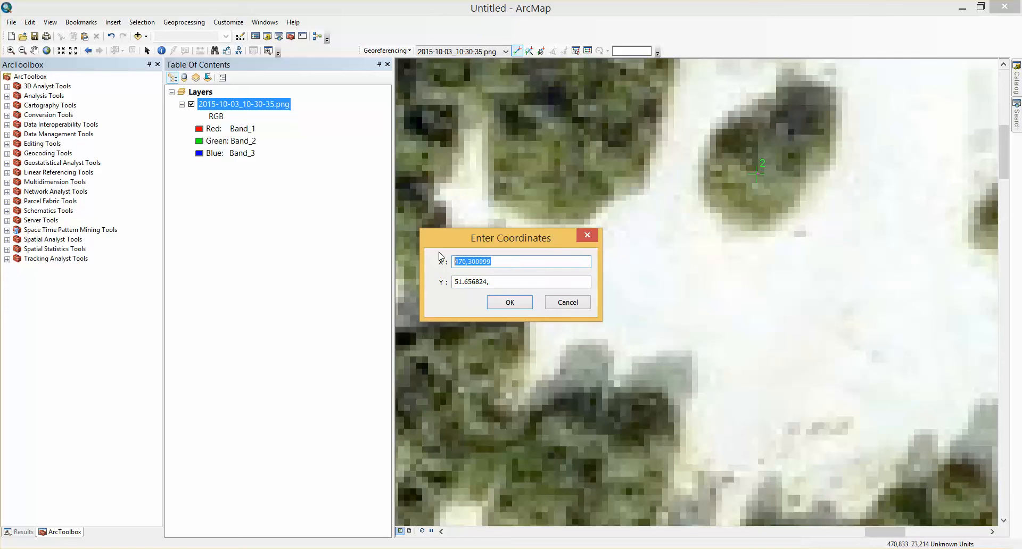
pyautogui.hotkey('ctrl', 'v')
pyautogui.click(497, 282)
pyautogui.press('BackSpace')
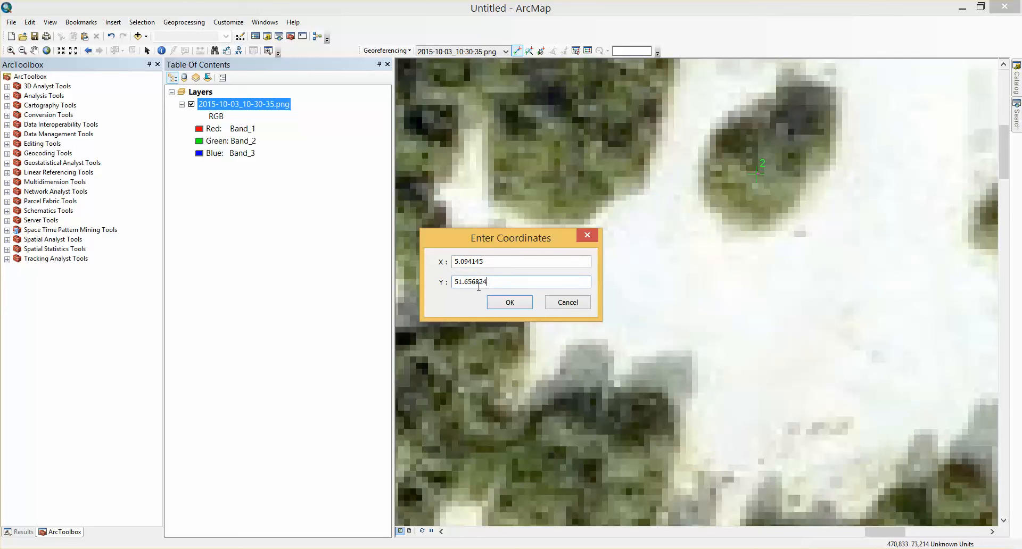
# - Change the decimal points to commas, giving X 5,094145 and Y 51,656824, confirm the control point and zoom to the image layer
pyautogui.click(466, 283)
pyautogui.press('BackSpace')
pyautogui.write(',')
pyautogui.click(461, 262)
pyautogui.press('BackSpace')
pyautogui.write(',')
pyautogui.click(494, 307)
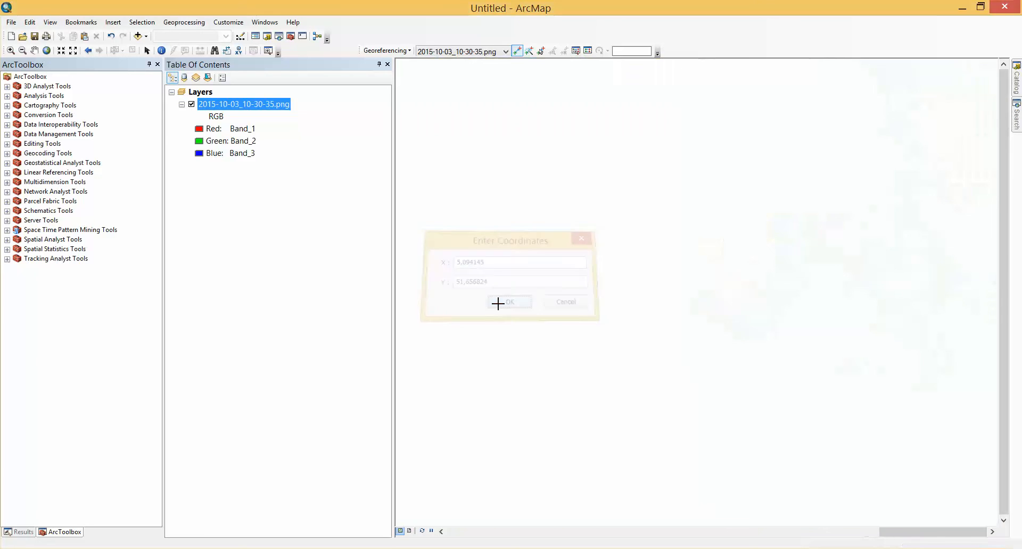
pyautogui.rightClick(233, 113)
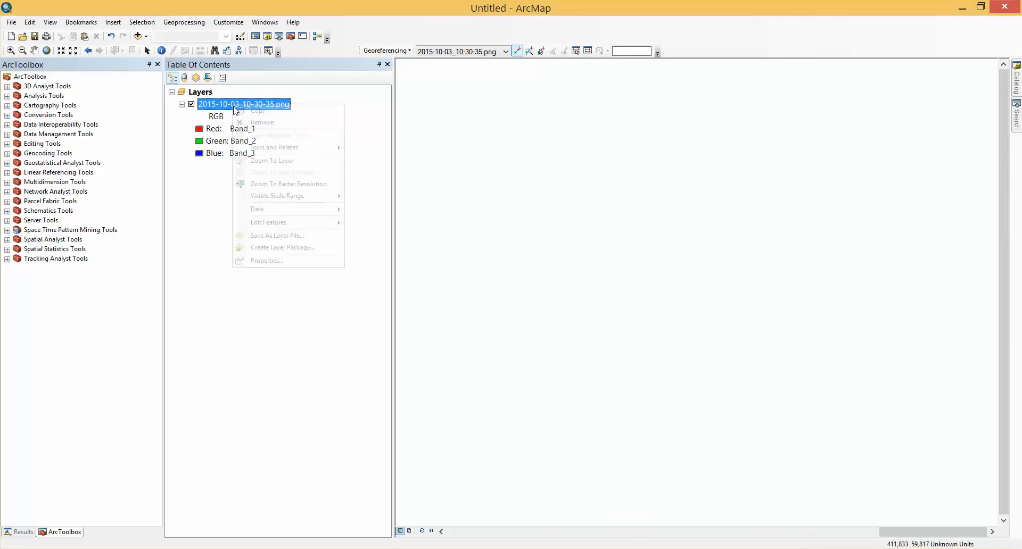
pyautogui.click(258, 162)
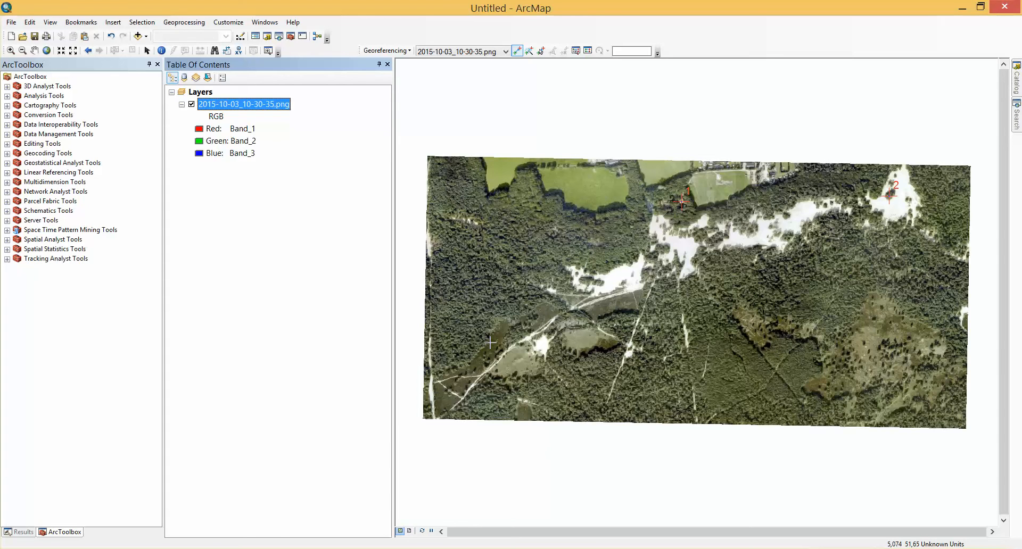
# - Switch to Google Maps and look up the coordinates of the sandy path junction southwest of the dunes
pyautogui.hotkey('alt', 'Tab')
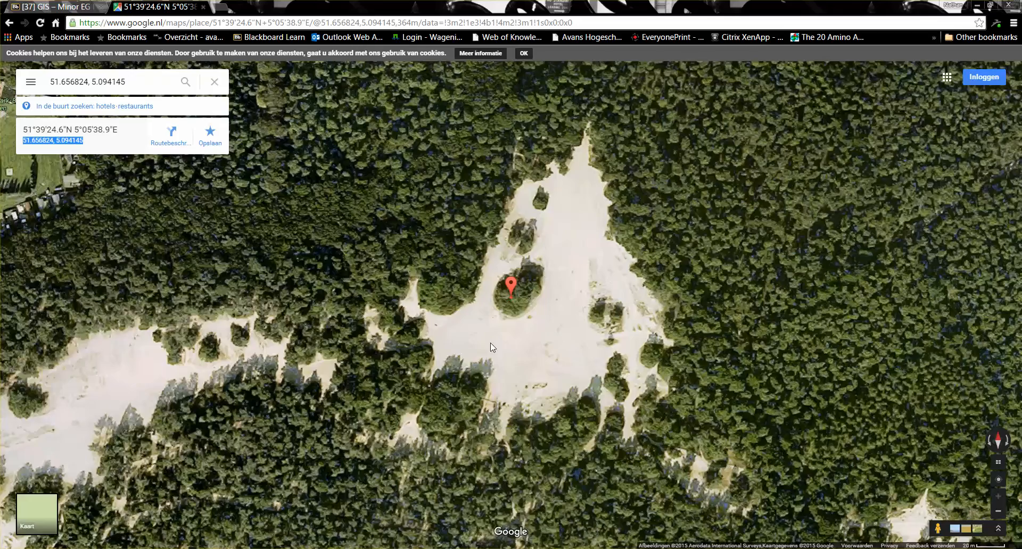
pyautogui.scroll(-4, 492, 346)
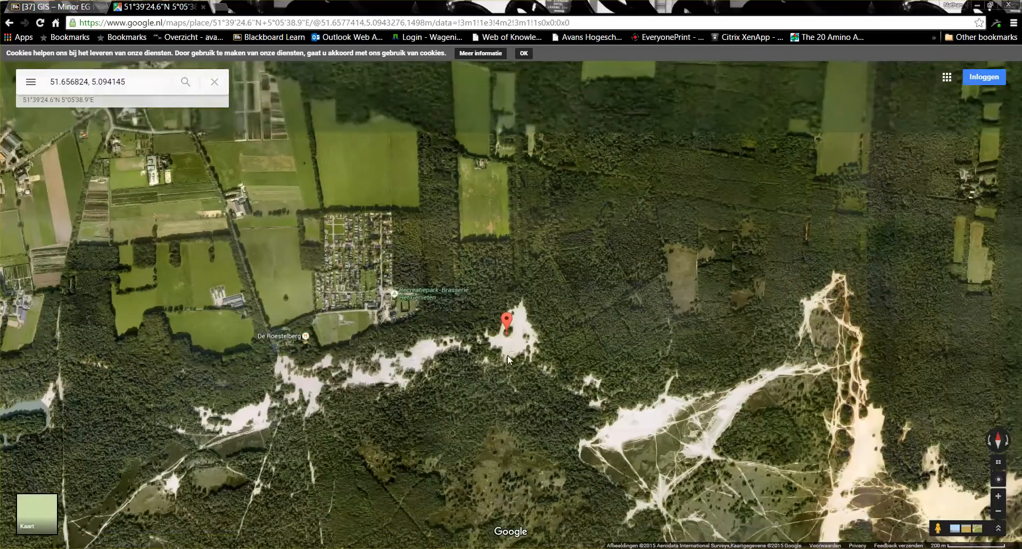
pyautogui.moveTo(461, 465); pyautogui.dragTo(656, 292)
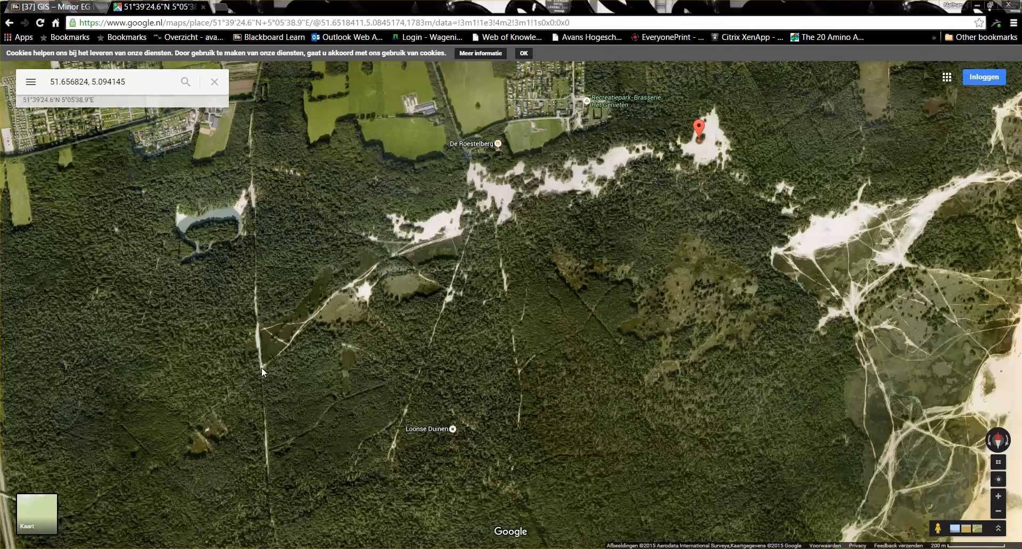
pyautogui.hotkey('alt', 'Tab')
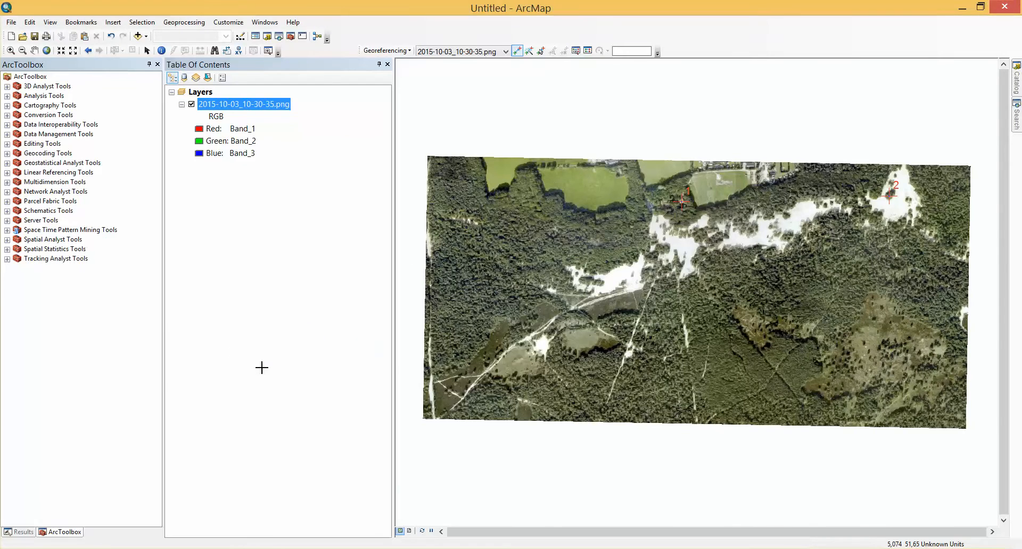
pyautogui.hotkey('alt', 'Tab')
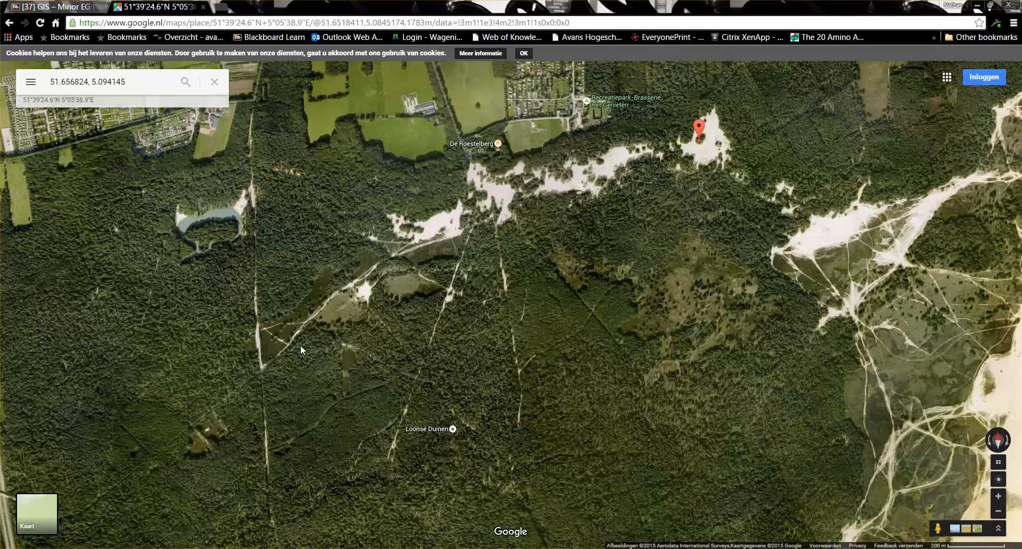
pyautogui.scroll(2, 286, 346)
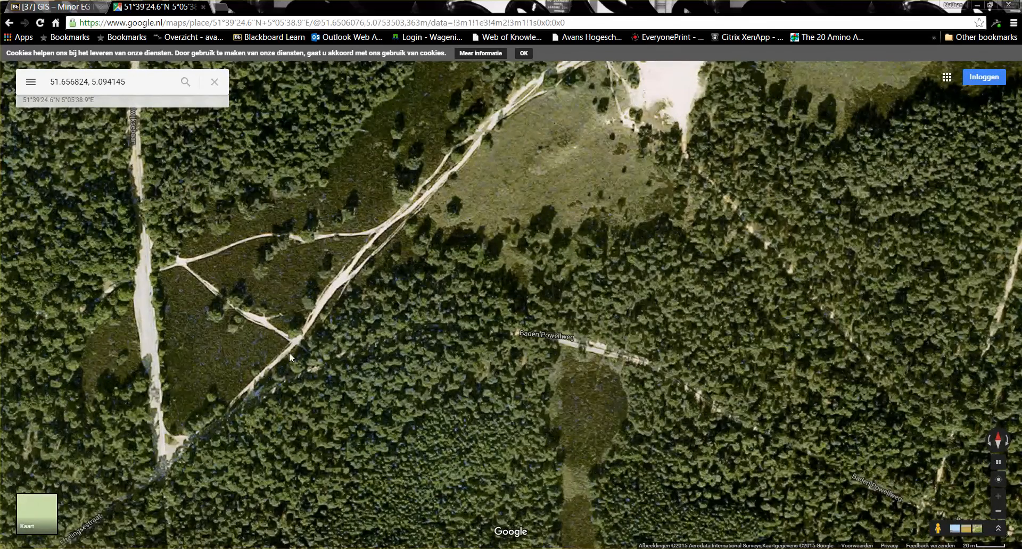
pyautogui.rightClick(297, 345)
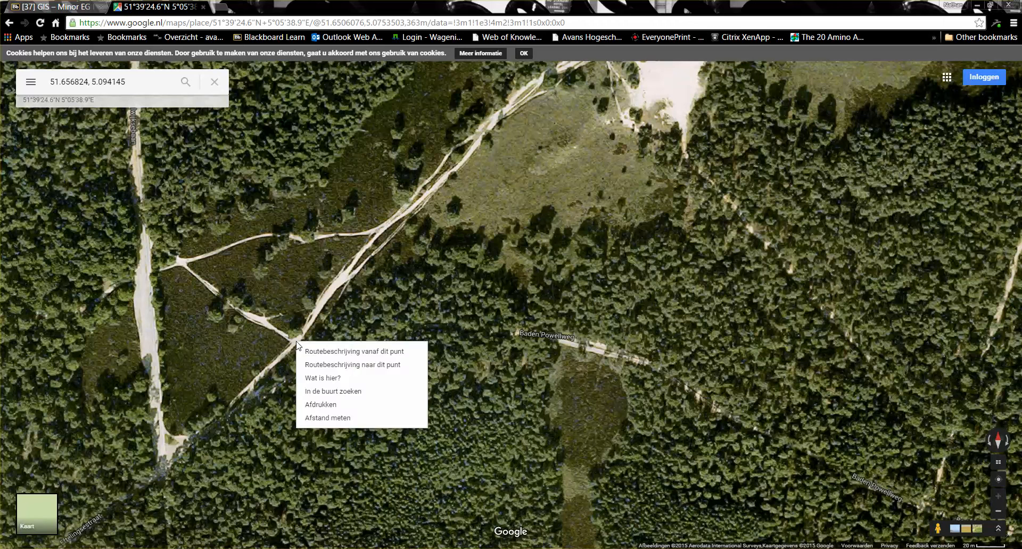
pyautogui.click(318, 378)
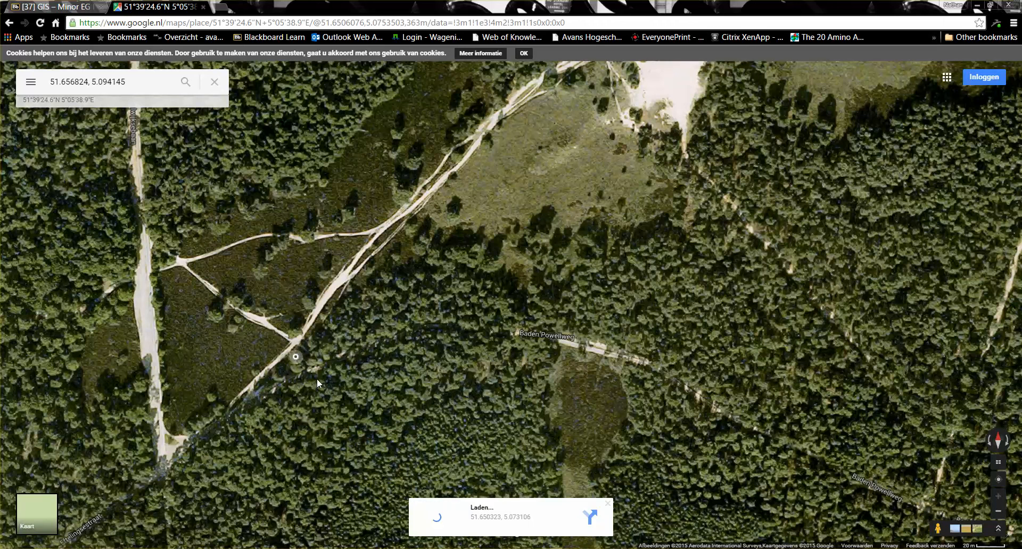
# - Open the path junction's location, copy its coordinates 51.650323, 5.073106 and return to ArcMap
pyautogui.click(516, 517)
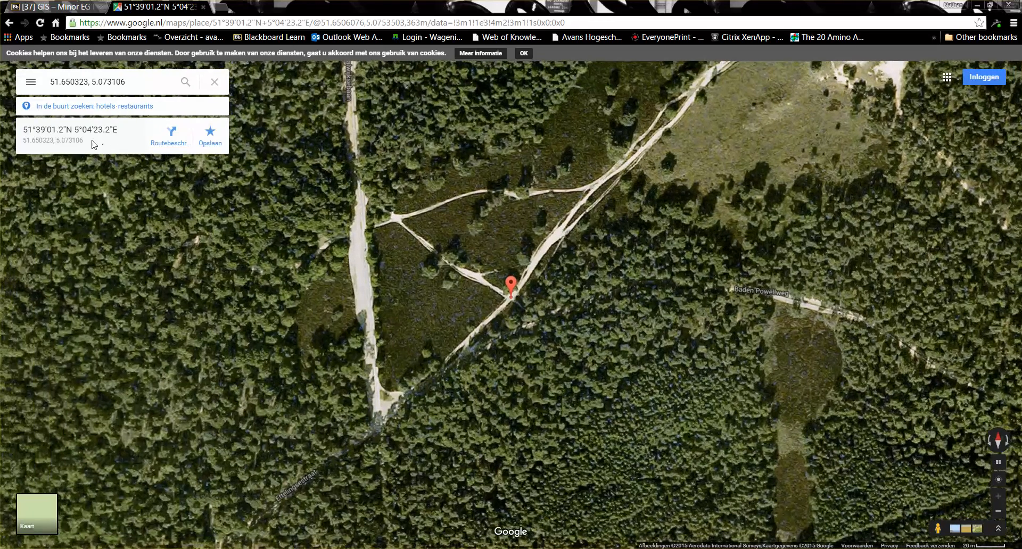
pyautogui.moveTo(91, 143); pyautogui.dragTo(24, 141)
pyautogui.hotkey('ctrl', 'c')
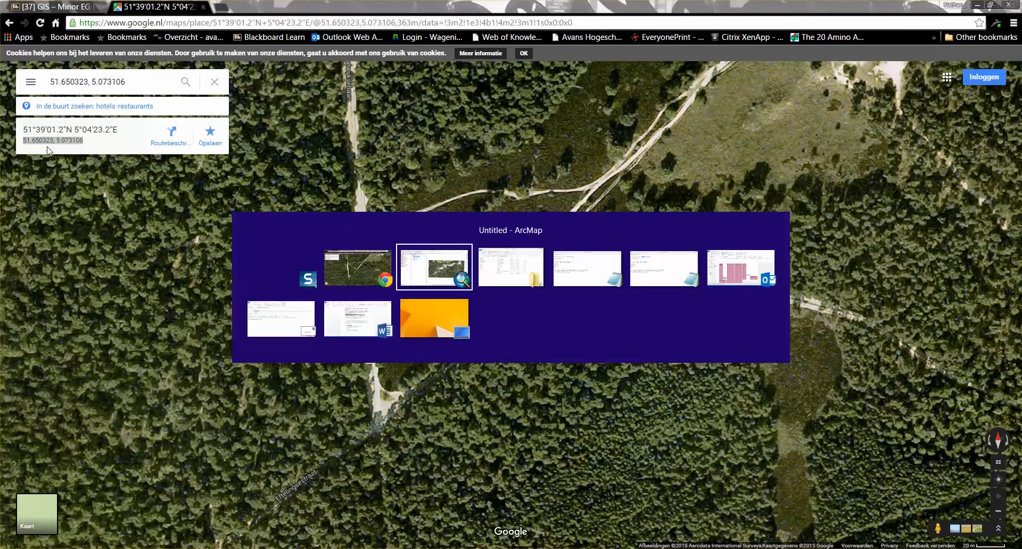
pyautogui.hotkey('alt', 'Tab')
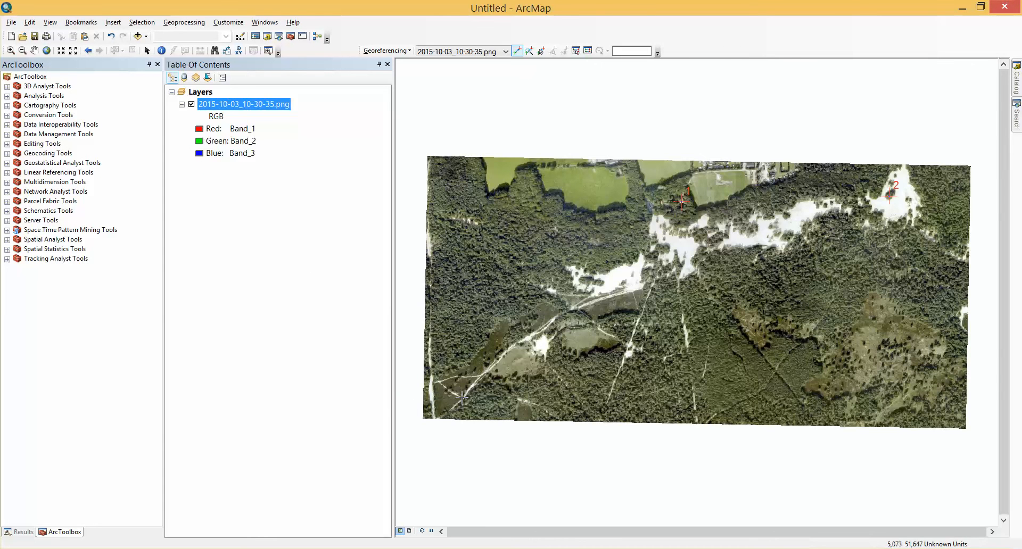
# - Place a third control point on the same sandy path junction in the image and open its X and Y coordinate entry
pyautogui.scroll(10, 462, 397)
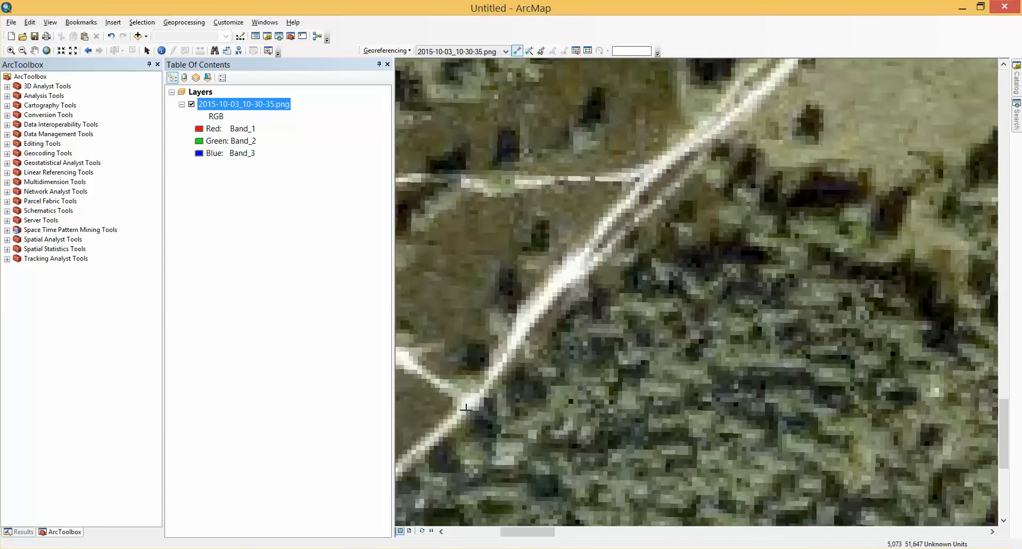
pyautogui.click(442, 531)
pyautogui.click(441, 532)
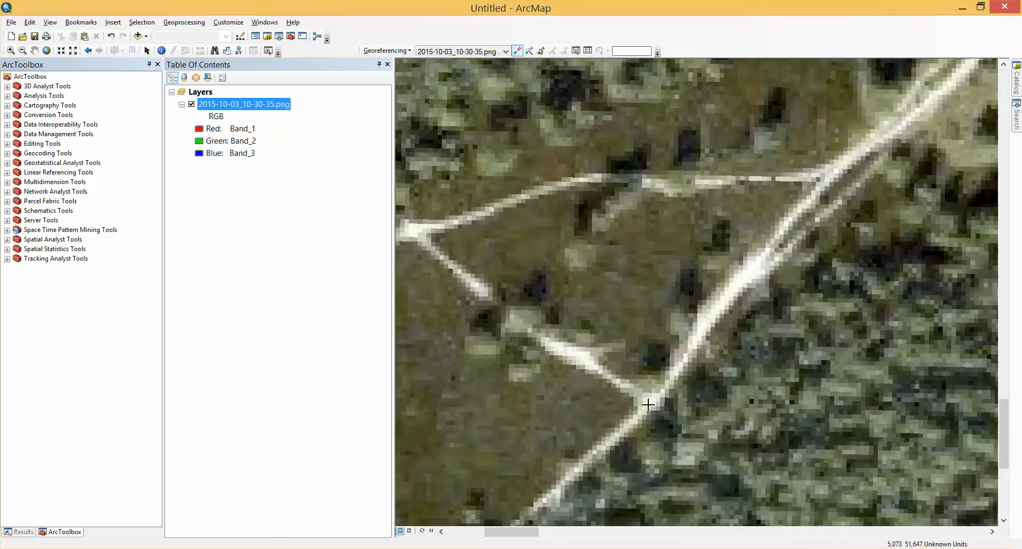
pyautogui.click(650, 403)
pyautogui.click(650, 403)
pyautogui.rightClick(650, 403)
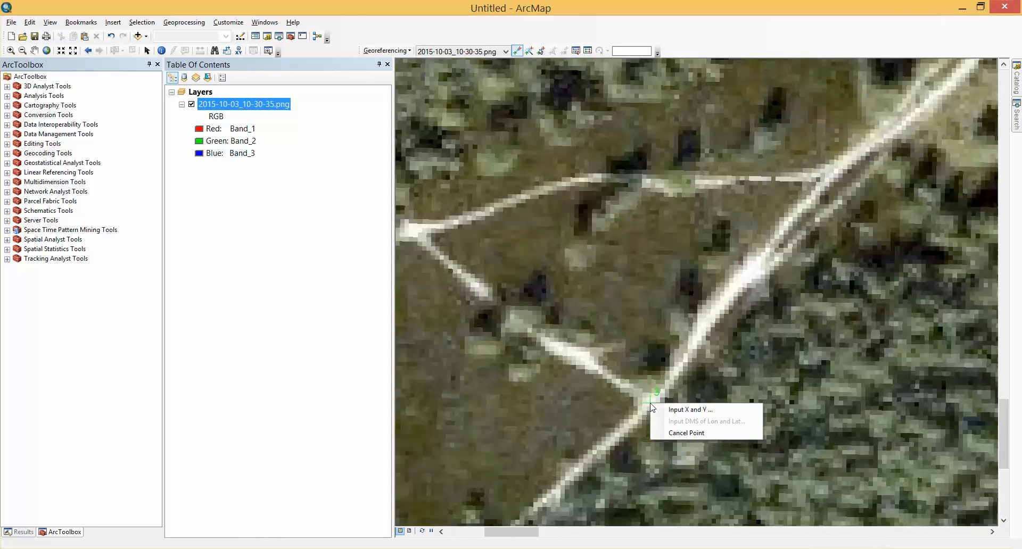
pyautogui.click(673, 407)
# - Paste the copied coordinate pair 51.650323, 5.073106 over the existing Y value of the third control point
pyautogui.moveTo(490, 282); pyautogui.dragTo(451, 286)
pyautogui.hotkey('ctrl', 'v')
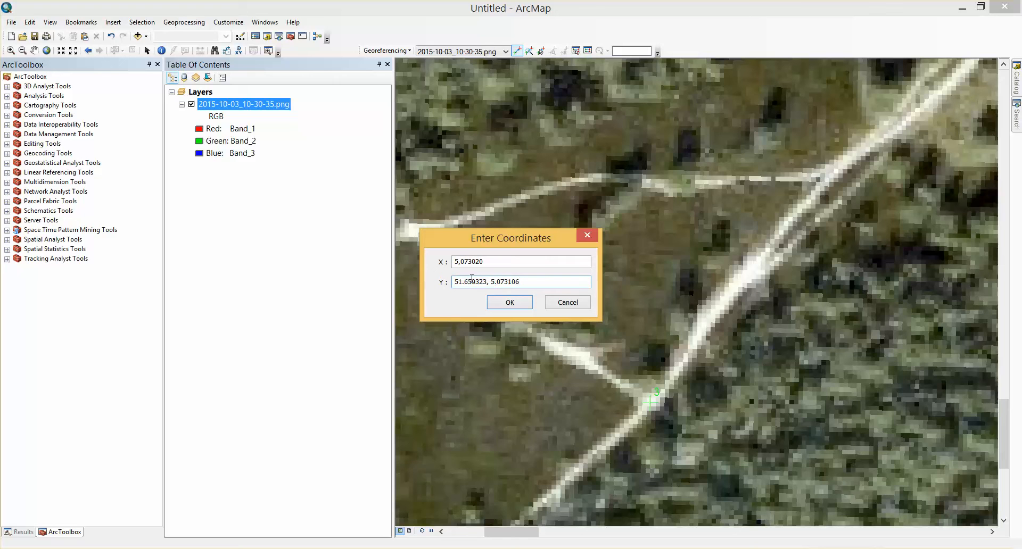
pyautogui.moveTo(532, 284); pyautogui.dragTo(457, 287)
pyautogui.hotkey('ctrl', 'c')
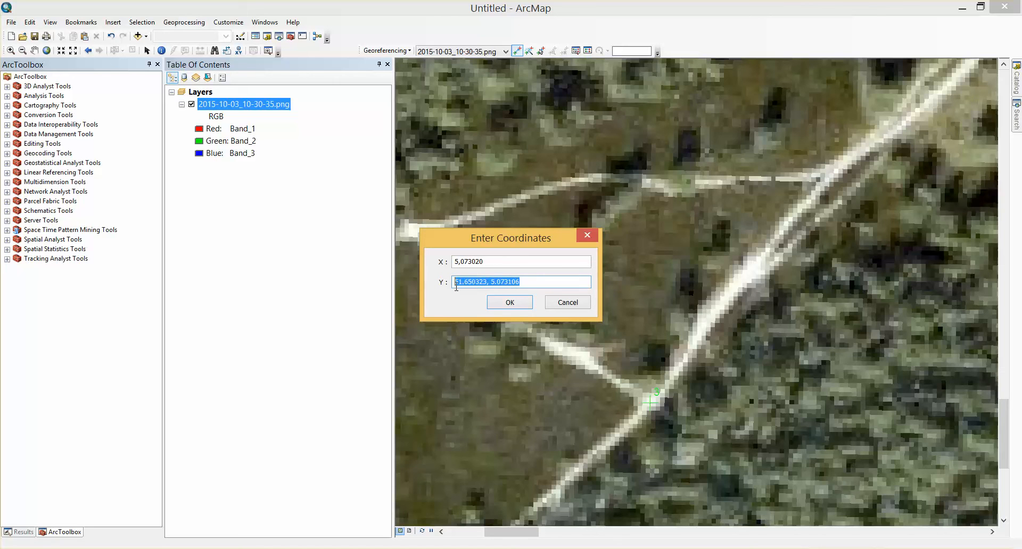
pyautogui.press('BackSpace')
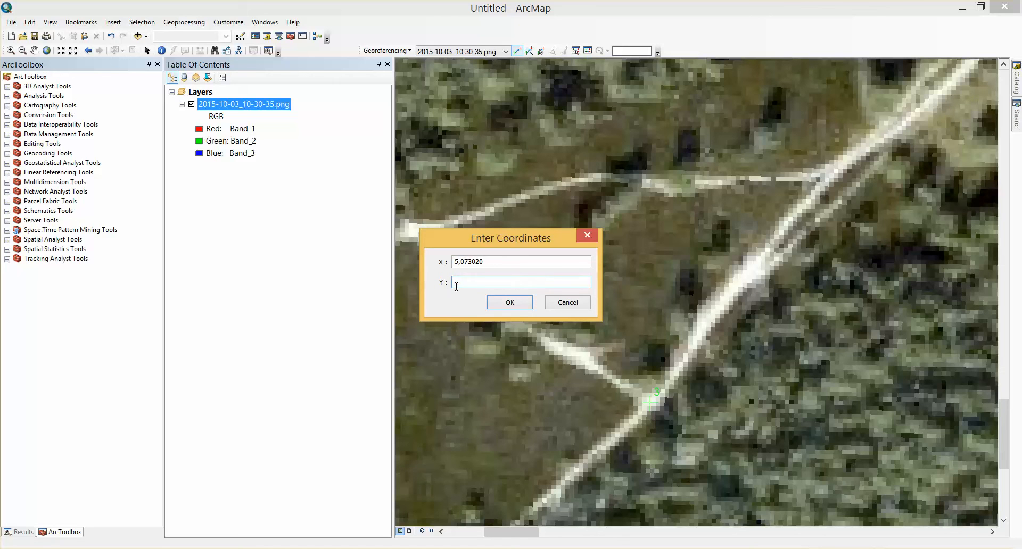
pyautogui.hotkey('ctrl', 'v')
pyautogui.hotkey('alt', 'Tab')
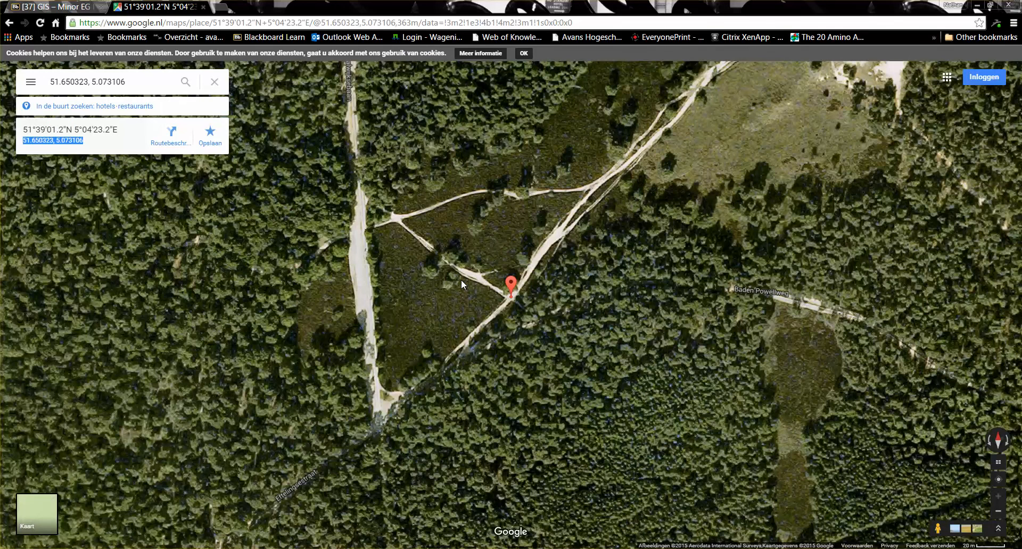
pyautogui.hotkey('alt', 'Tab')
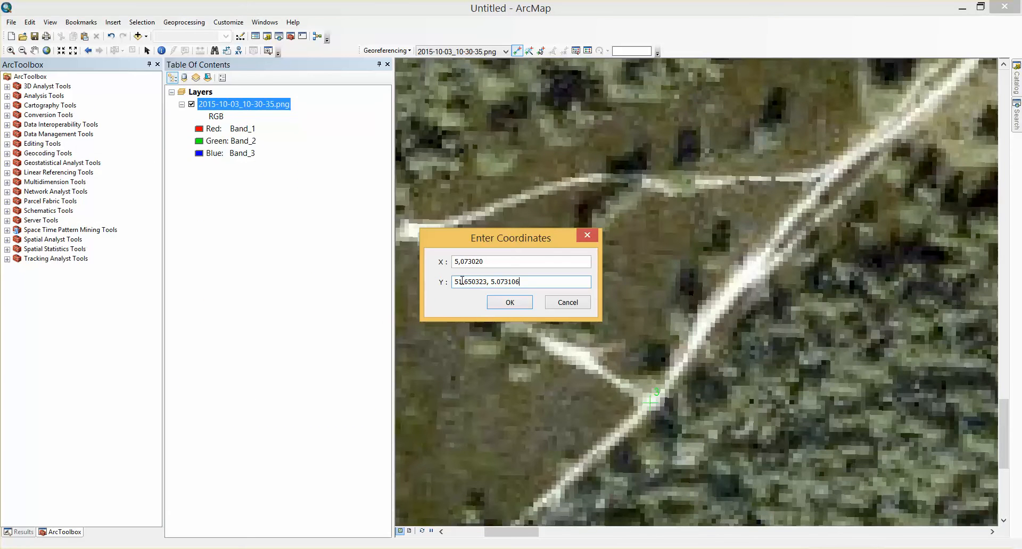
# - Move the longitude 5.073106 out of the Y entry and into the X entry, replacing the existing X value
pyautogui.moveTo(521, 281); pyautogui.dragTo(493, 282)
pyautogui.hotkey('ctrl', 'c')
pyautogui.press('BackSpace')
pyautogui.moveTo(489, 261); pyautogui.dragTo(441, 268)
pyautogui.hotkey('ctrl', 'v')
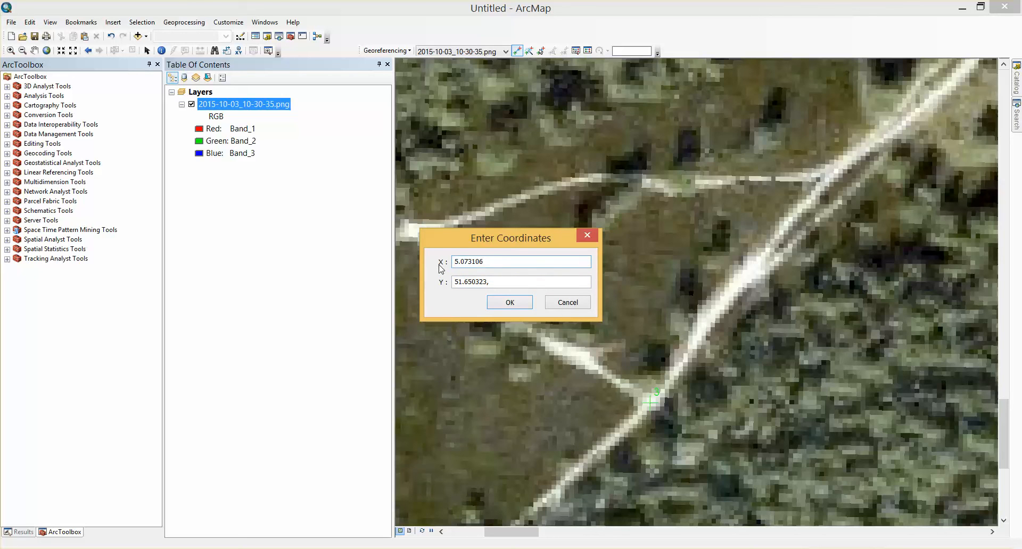
# - Correct the values to X 5,073106 and Y 51,650323 with decimal commas, confirm the control point and zoom to the image layer
pyautogui.click(462, 263)
pyautogui.press('BackSpace')
pyautogui.write(',')
pyautogui.click(497, 285)
pyautogui.press('BackSpace')
pyautogui.click(464, 285)
pyautogui.press('BackSpace')
pyautogui.write(',')
pyautogui.click(504, 303)
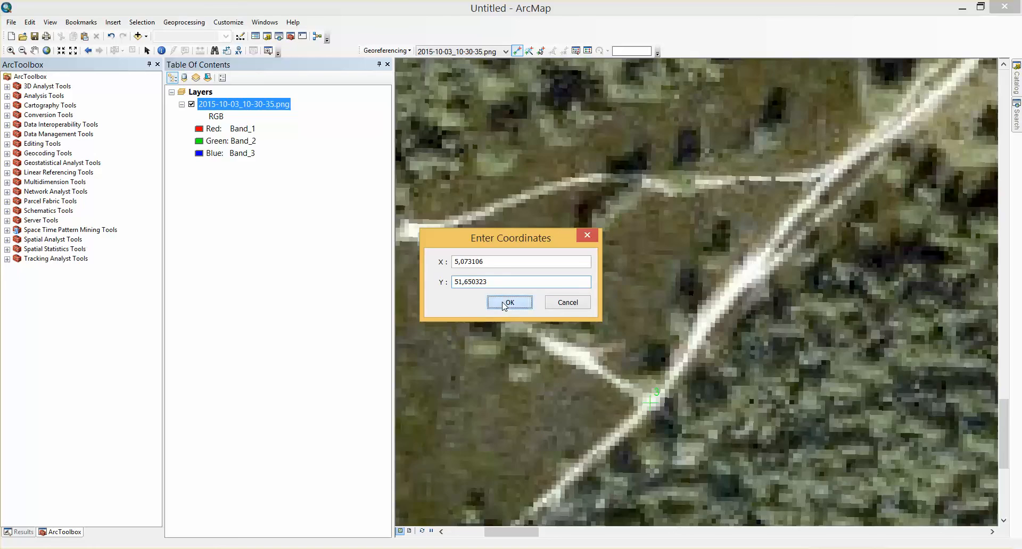
pyautogui.rightClick(267, 106)
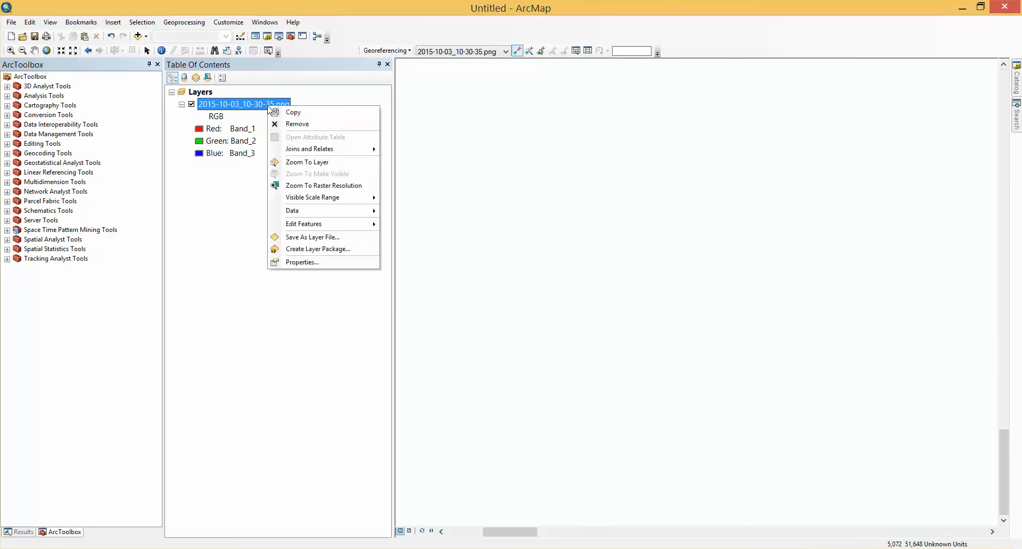
pyautogui.click(314, 162)
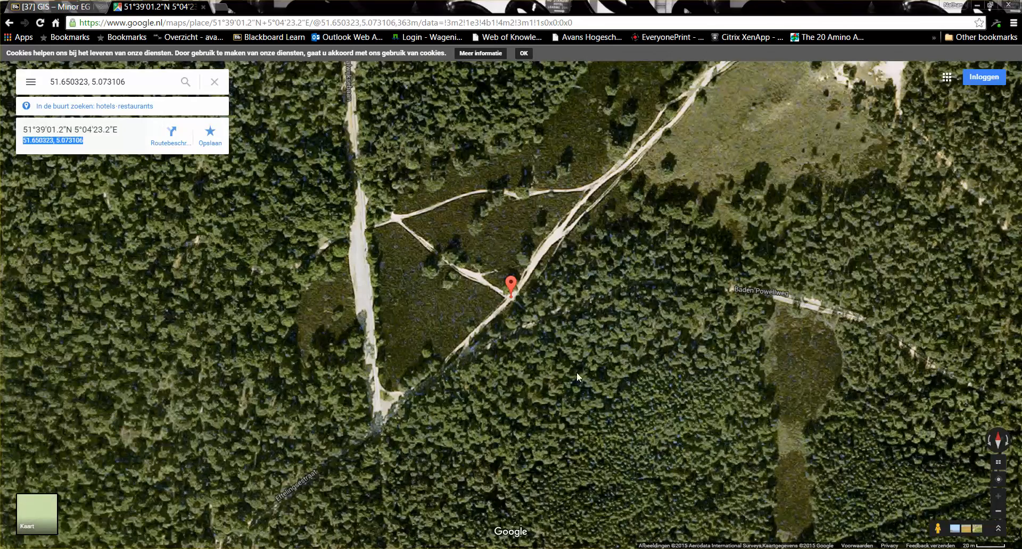
# - View the wider dune area around the marked path junction in Google Maps, and return to ArcMap to compare the georeferenced image
pyautogui.scroll(-3, 609, 363)
pyautogui.scroll(-1, 610, 362)
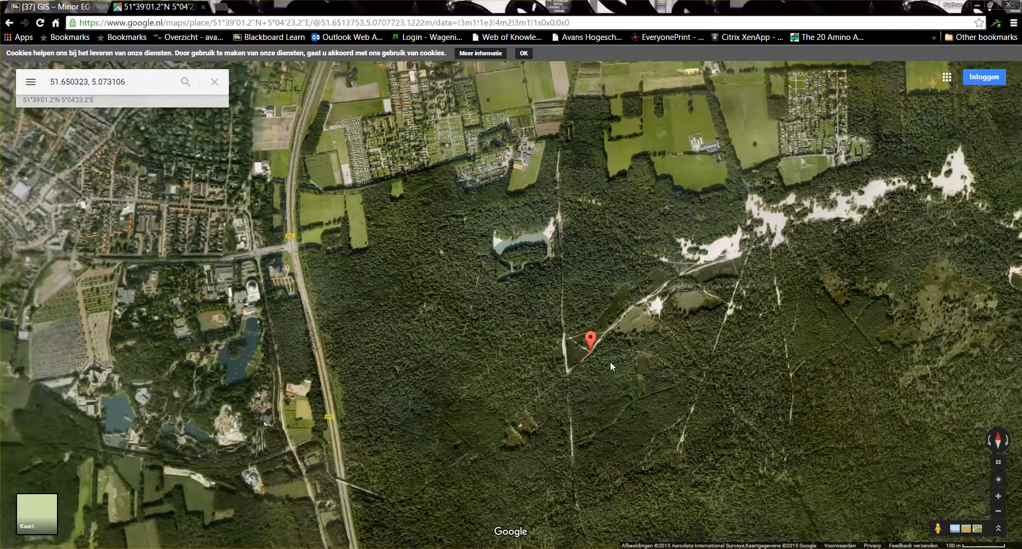
pyautogui.moveTo(750, 390); pyautogui.dragTo(458, 414)
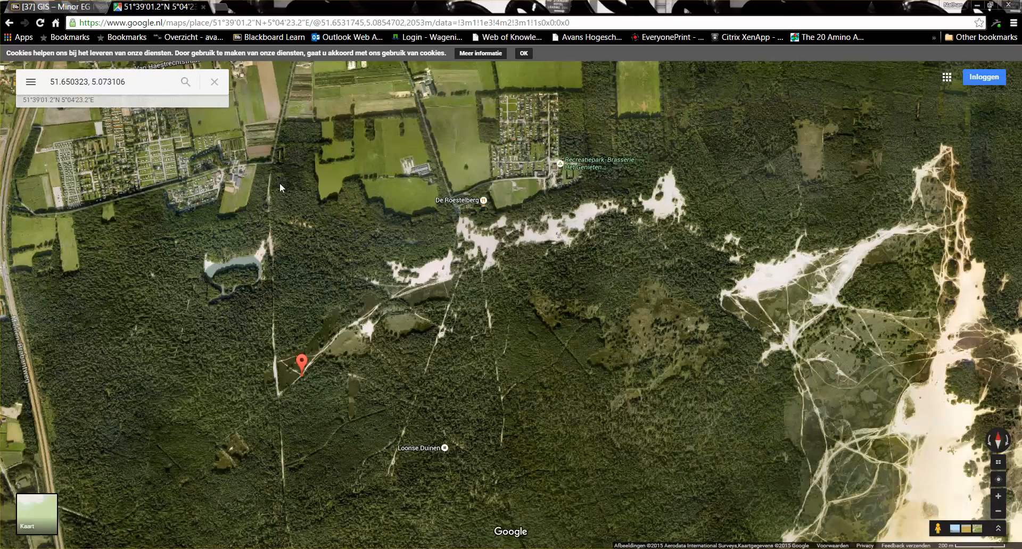
pyautogui.hotkey('alt', 'Tab')
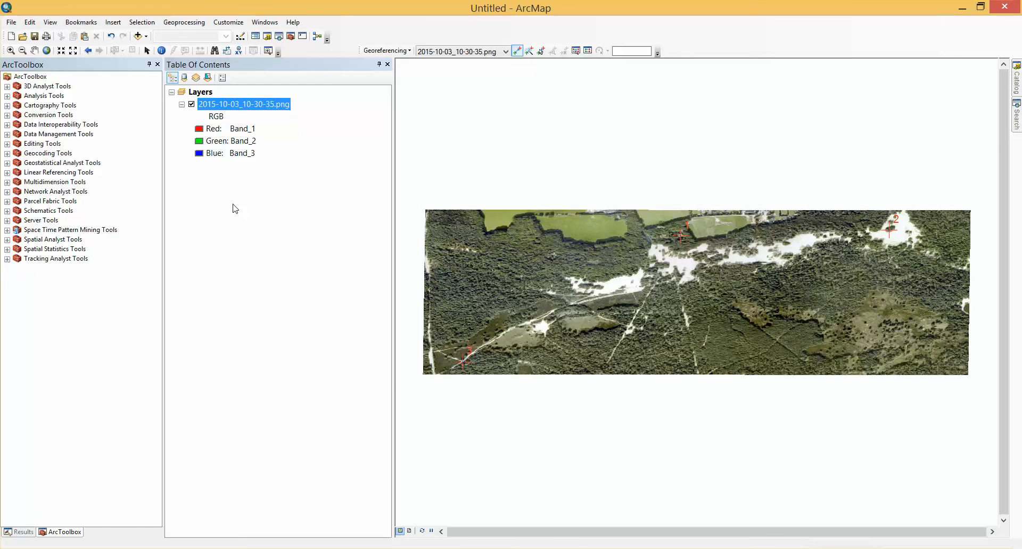